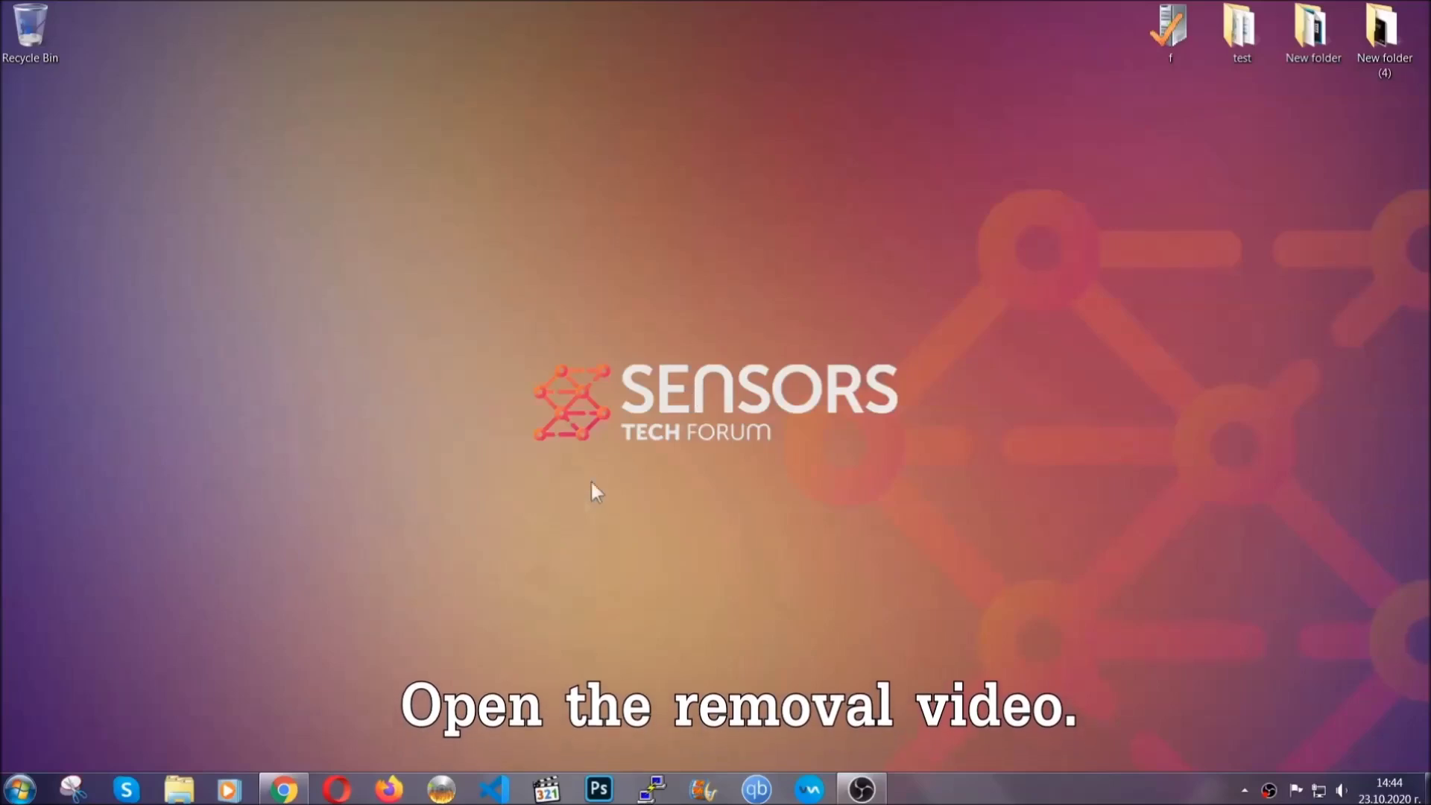
- Bring up Chrome showing the 'How to Remove a Ransomware Virus (Windows)' YouTube video
left_click(286, 790)
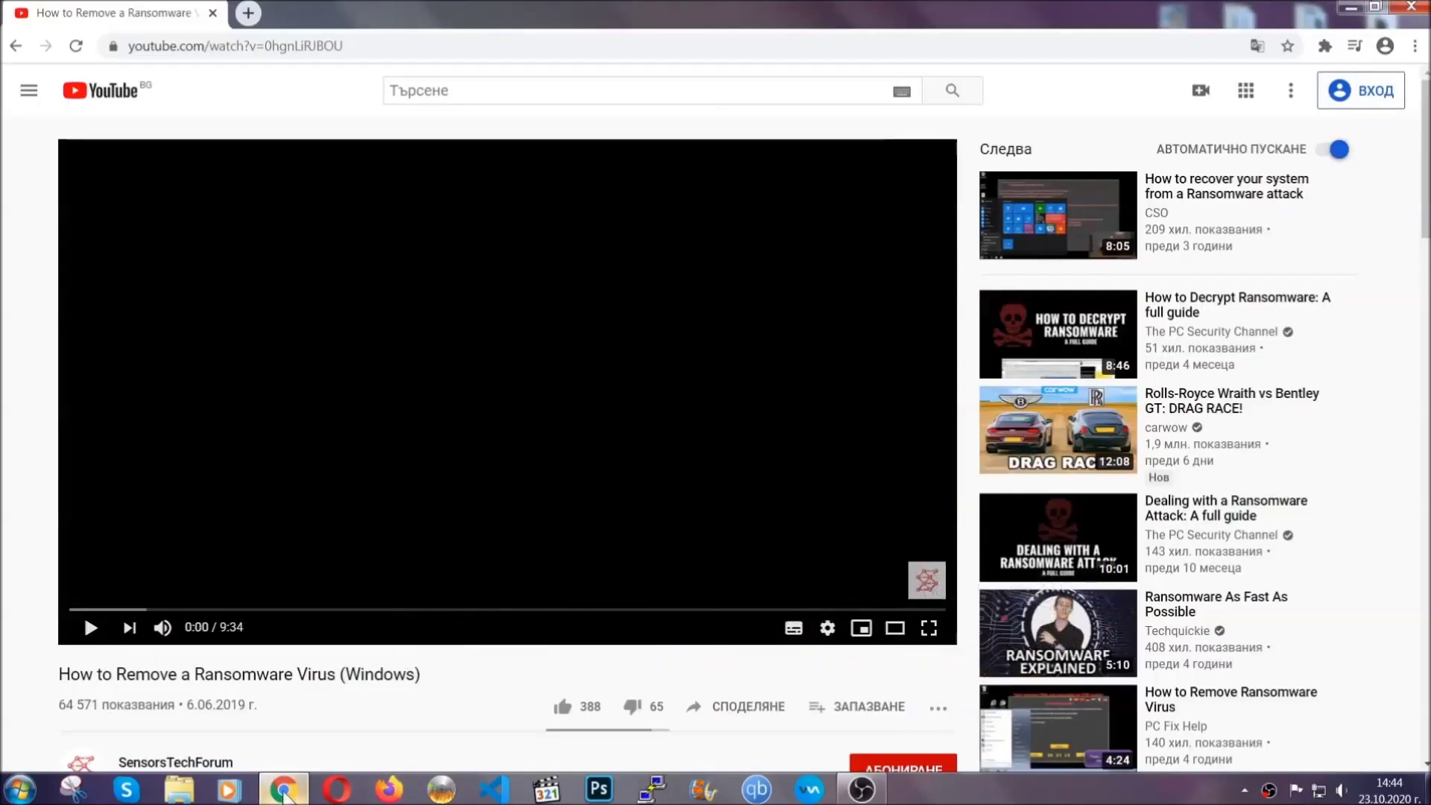
scroll(259, 608, "down", 3)
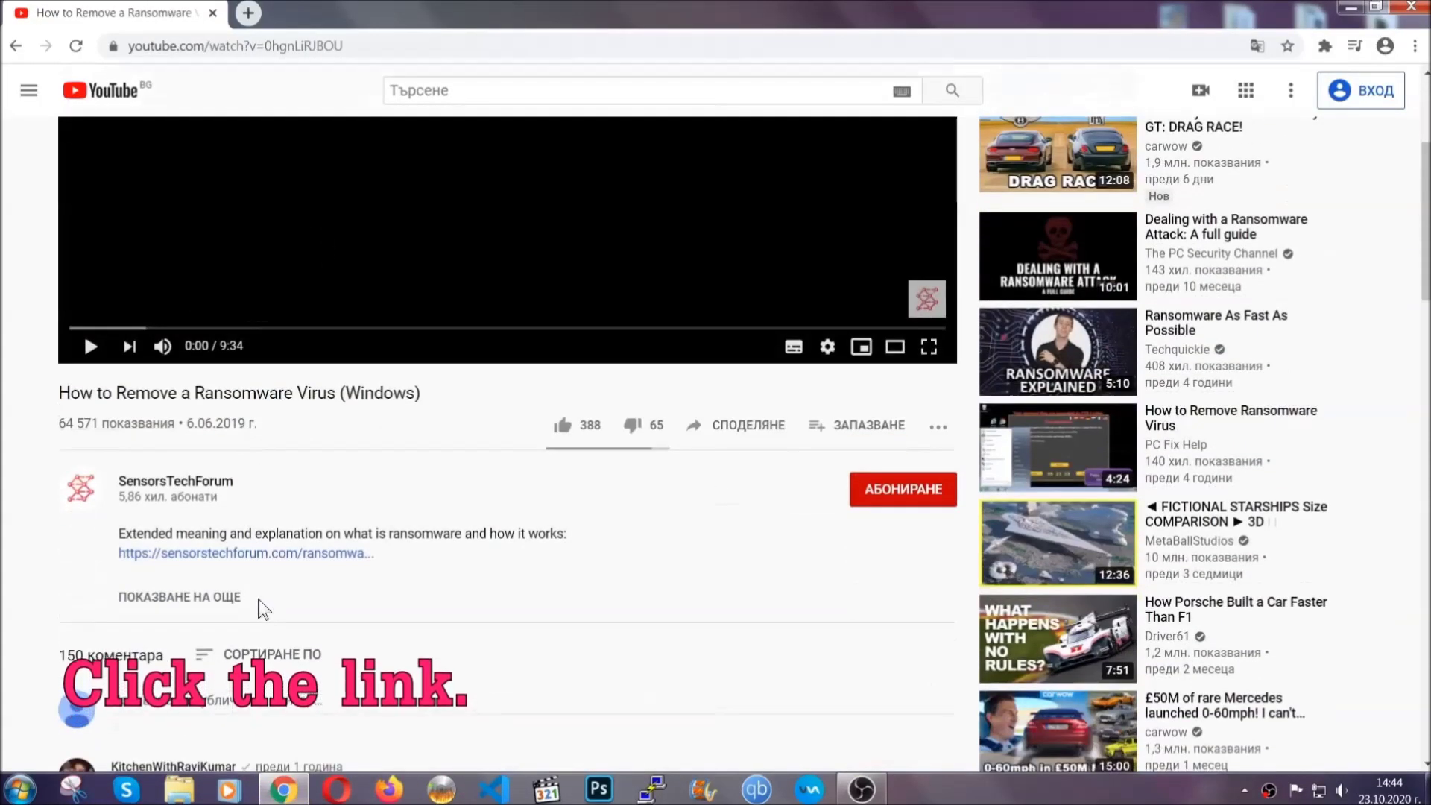
- Follow the description's SensorsTechForum link and launch the downloaded SpyHunter installer
left_click(284, 552)
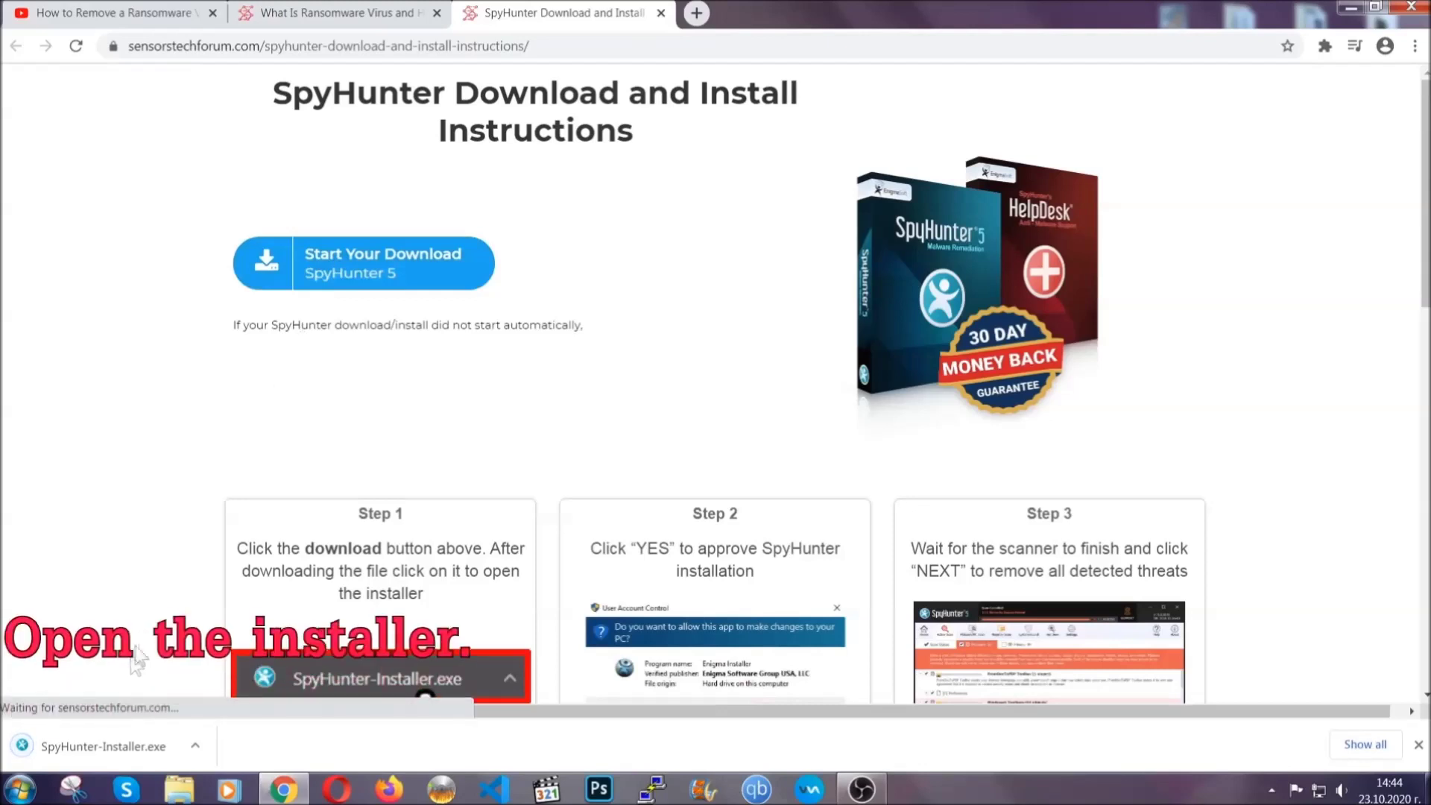
left_click(102, 743)
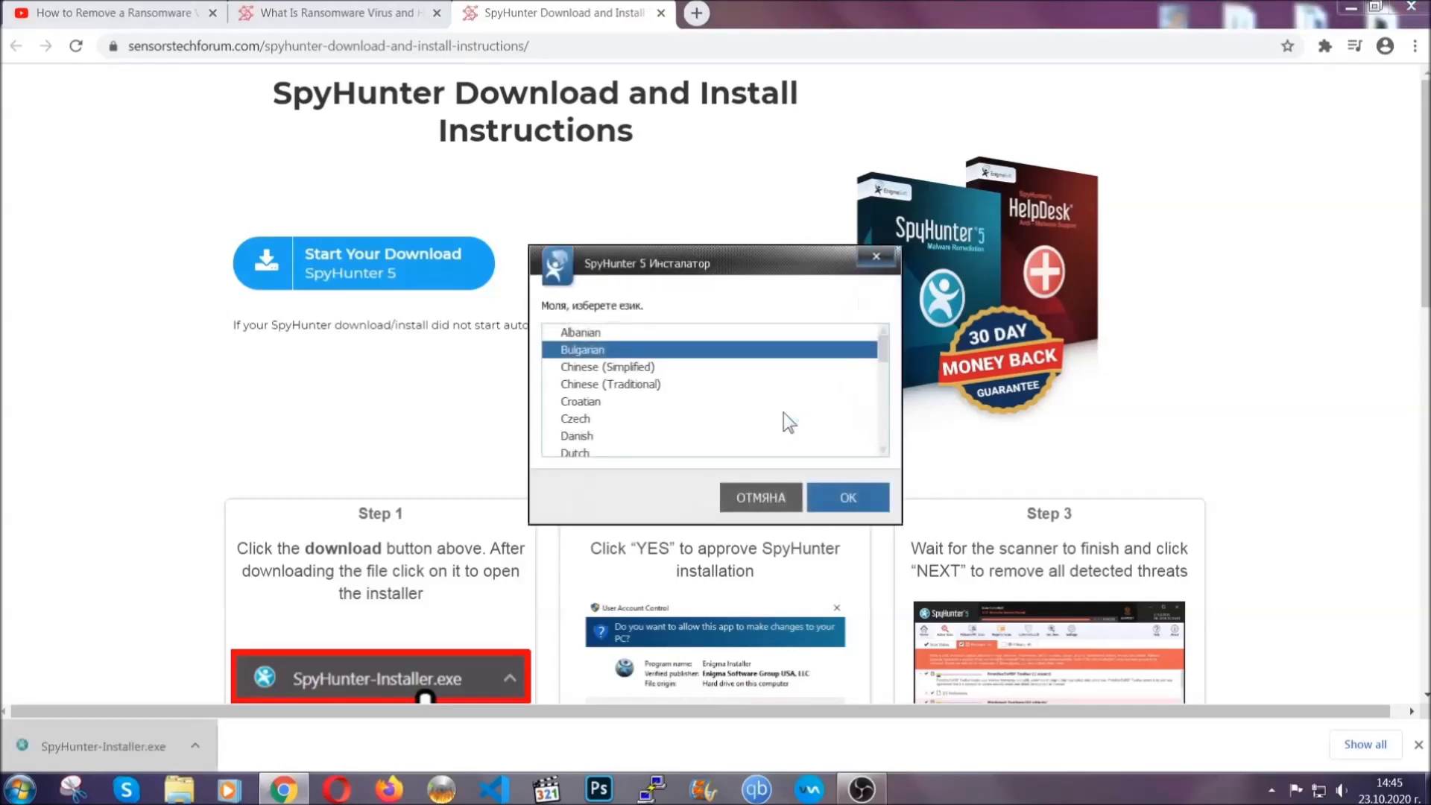
scroll(751, 420, "down", 1)
scroll(735, 408, "down", 1)
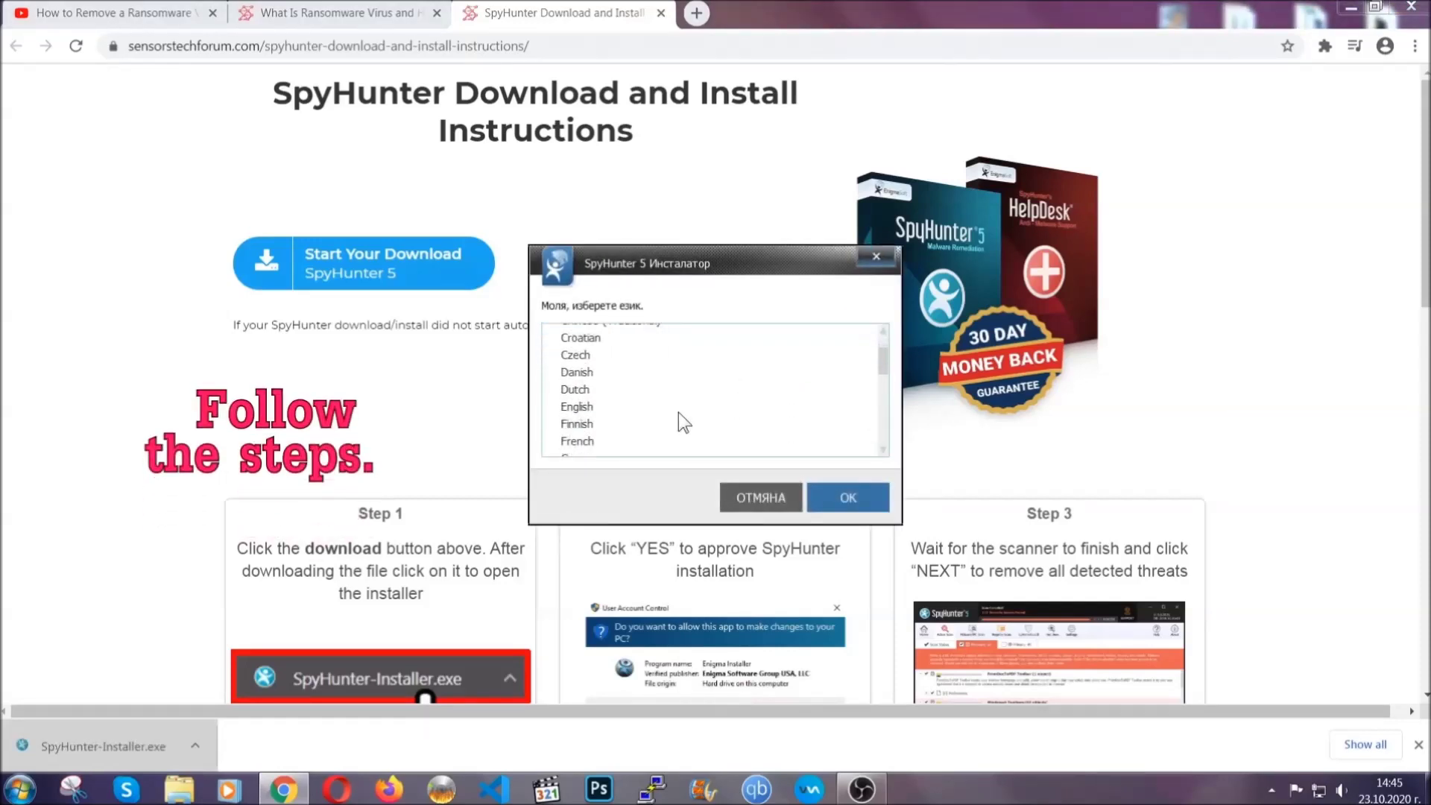
- Install SpyHunter 5 in English, accepting the EULA and Privacy Policy, and finish setup
left_click(675, 409)
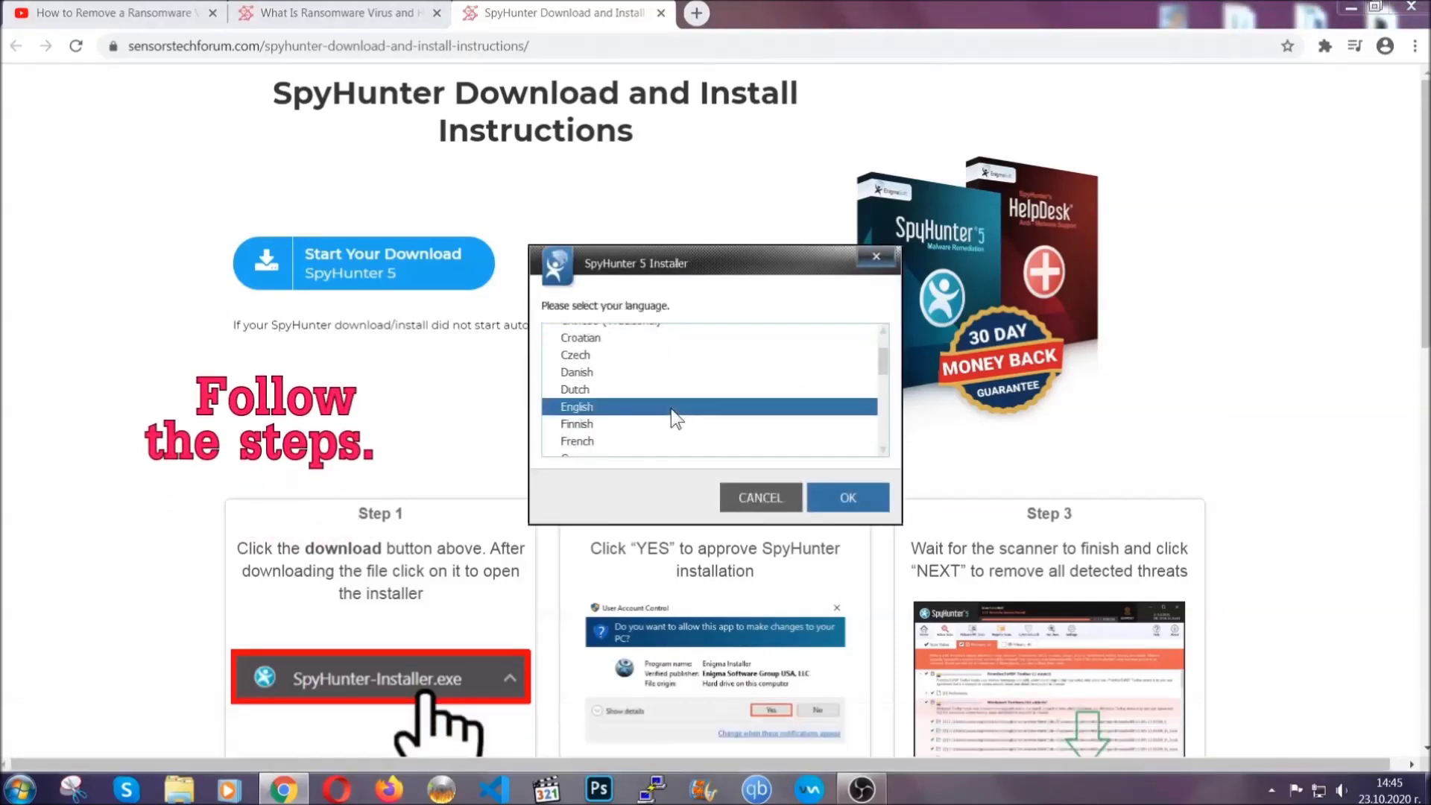
left_click(830, 497)
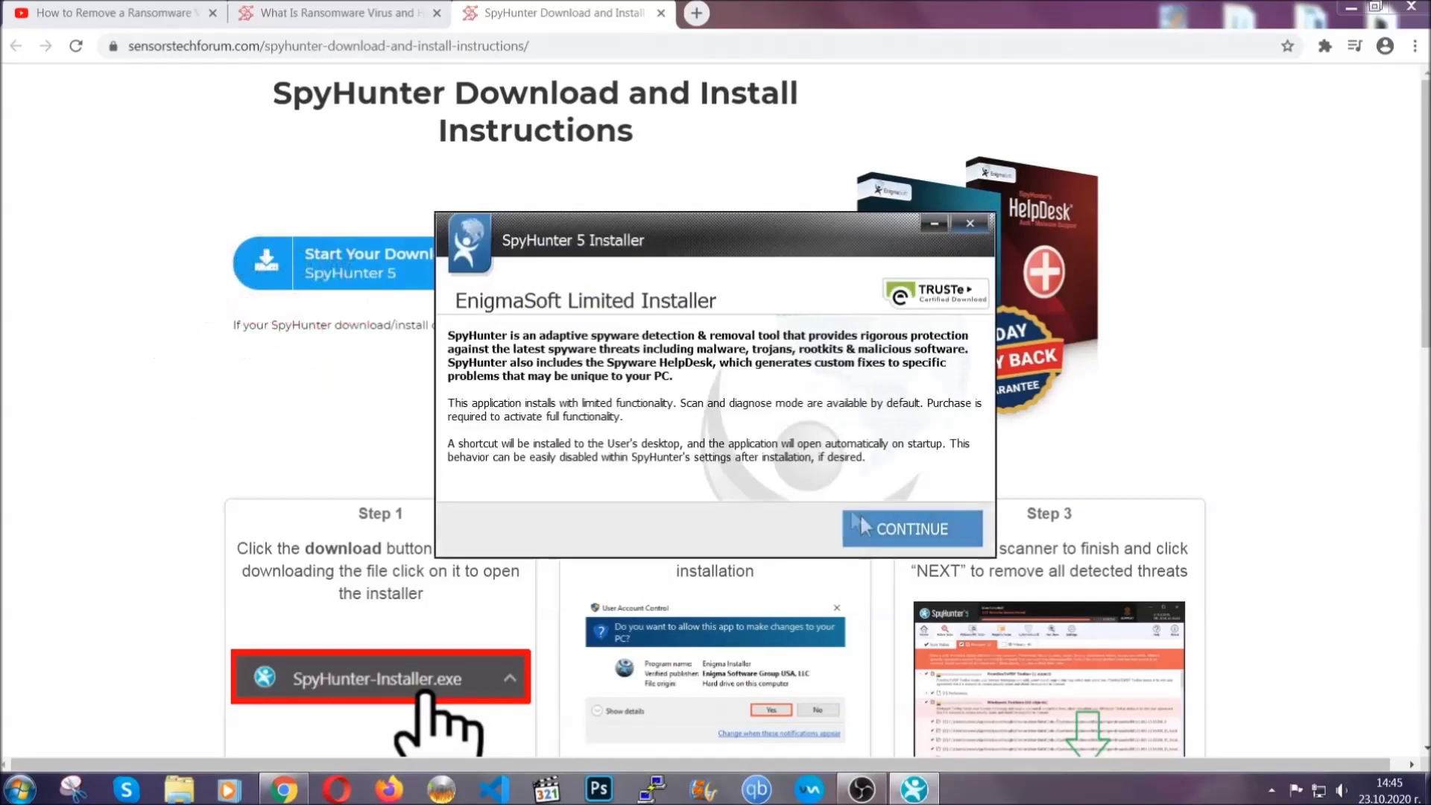
left_click(854, 515)
left_click(821, 483)
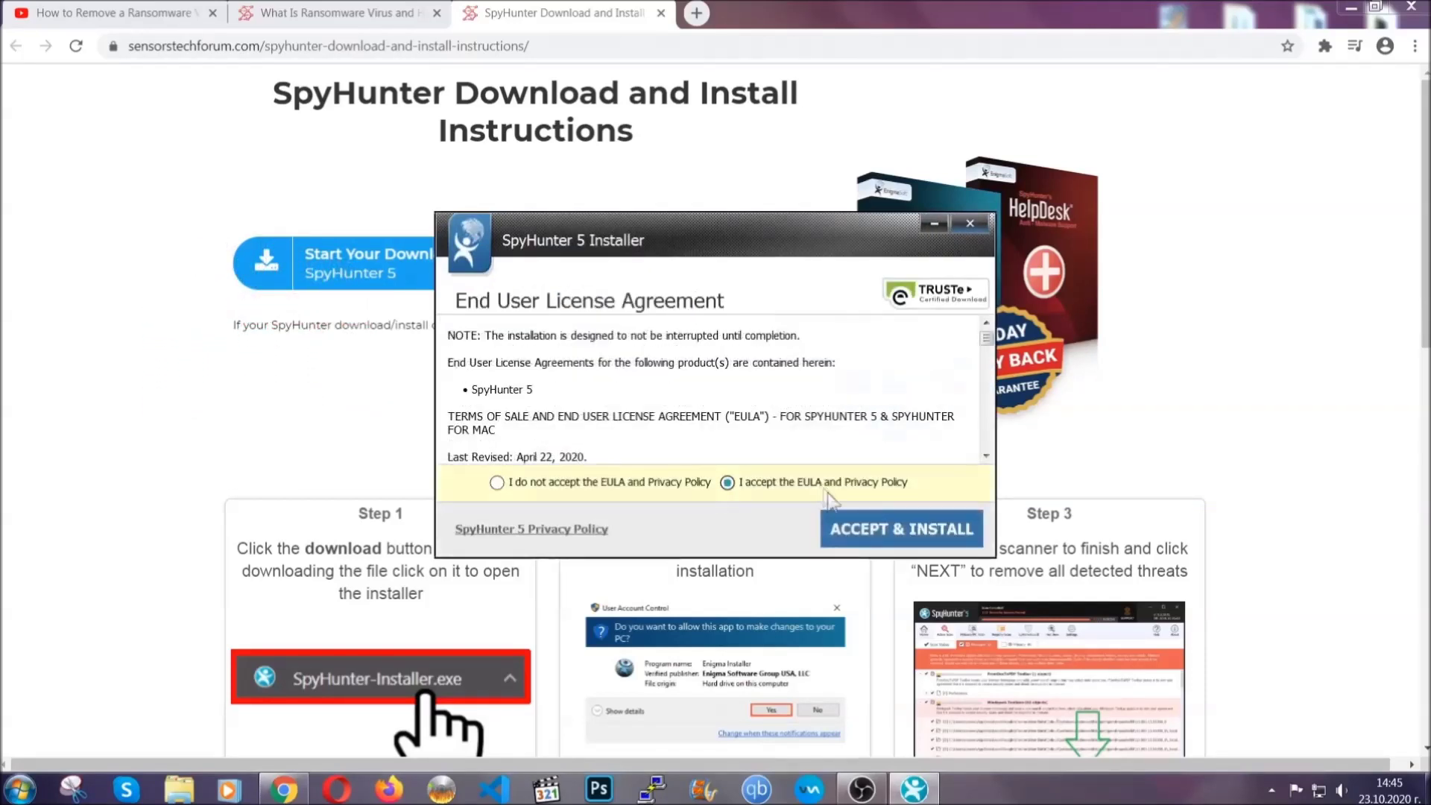
left_click(854, 528)
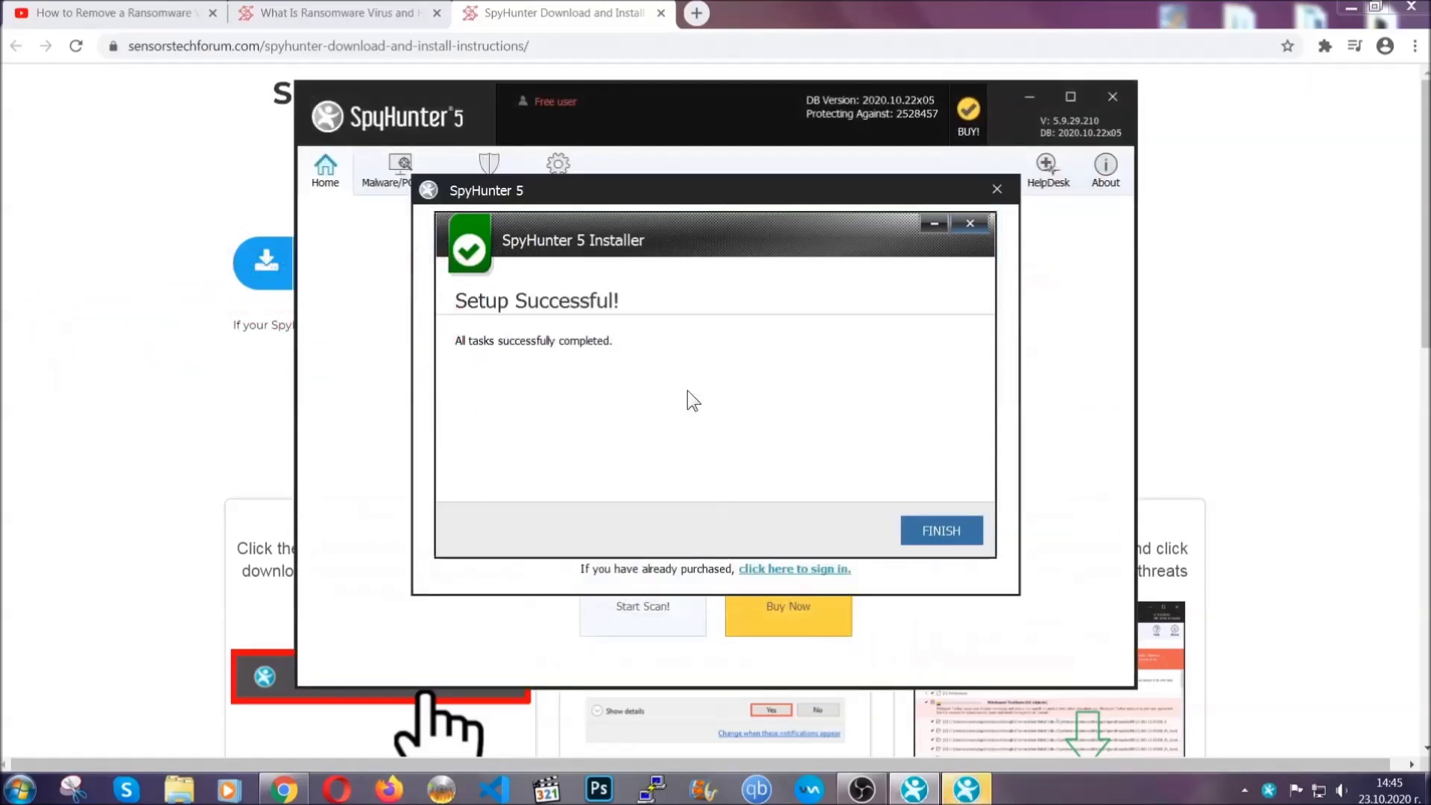
left_click(915, 533)
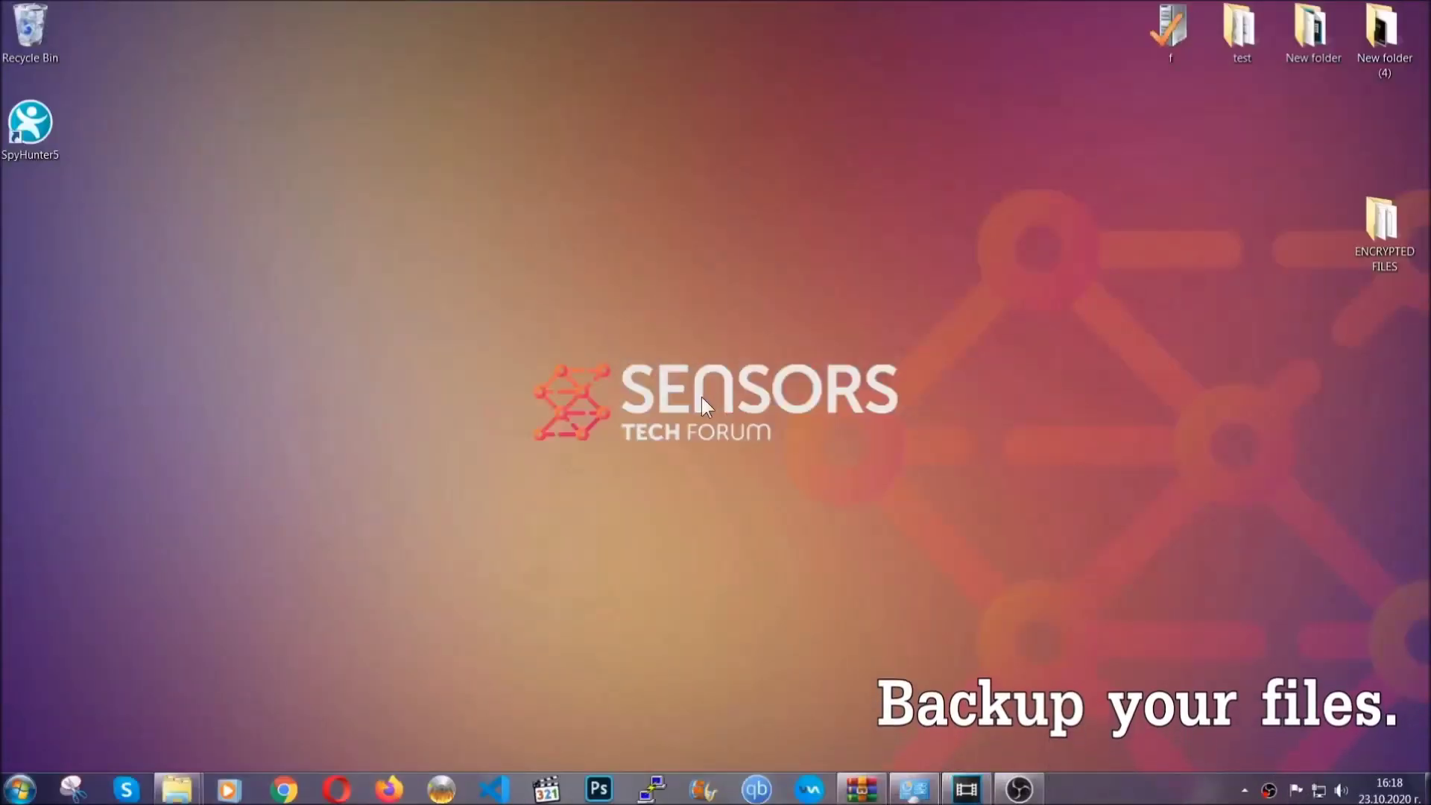
- Open the ENCRYPTED FILES folder on the desktop
double_click(1374, 230)
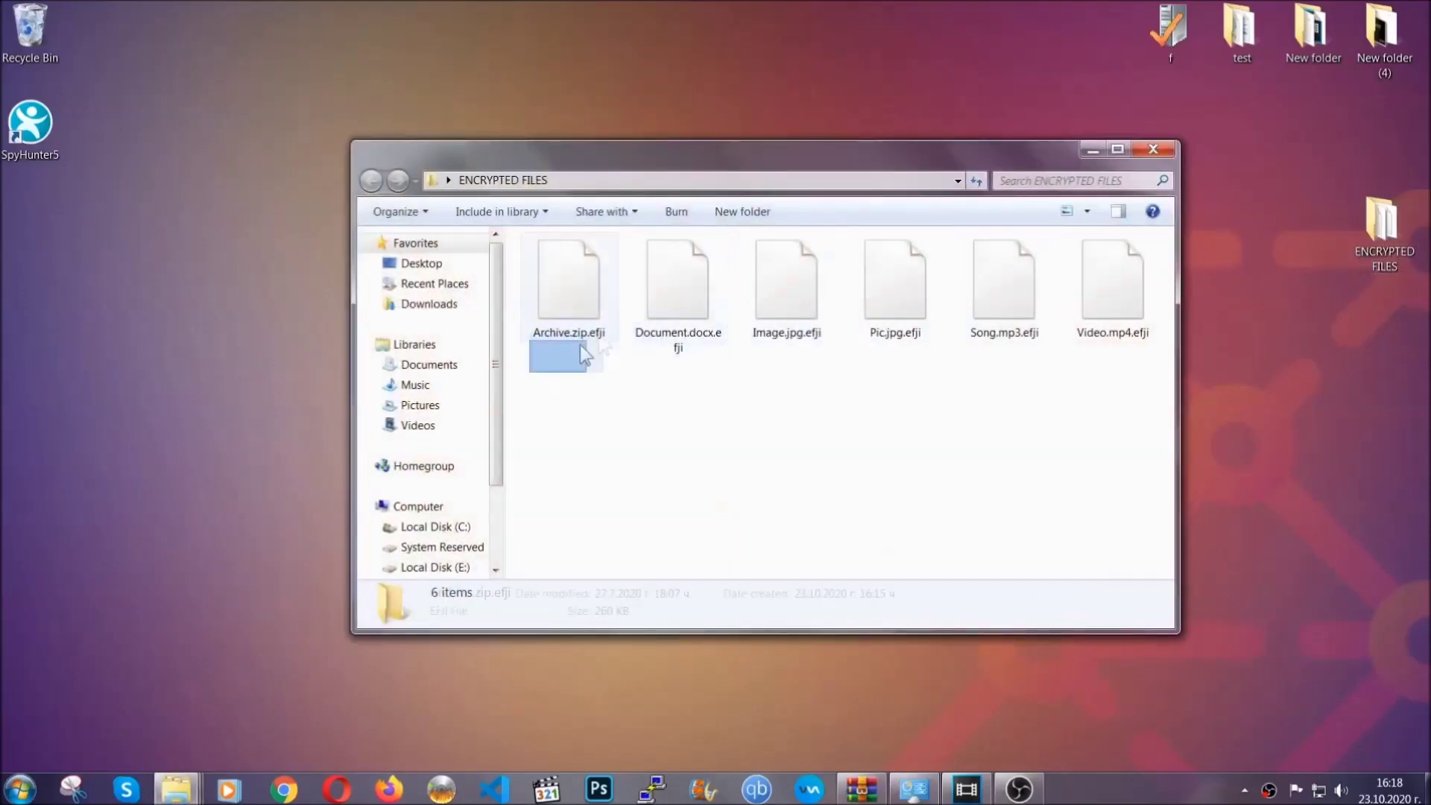
- Copy all six .efji files in ENCRYPTED FILES
left_click_drag(581, 345, 1119, 264)
right_click(1118, 265)
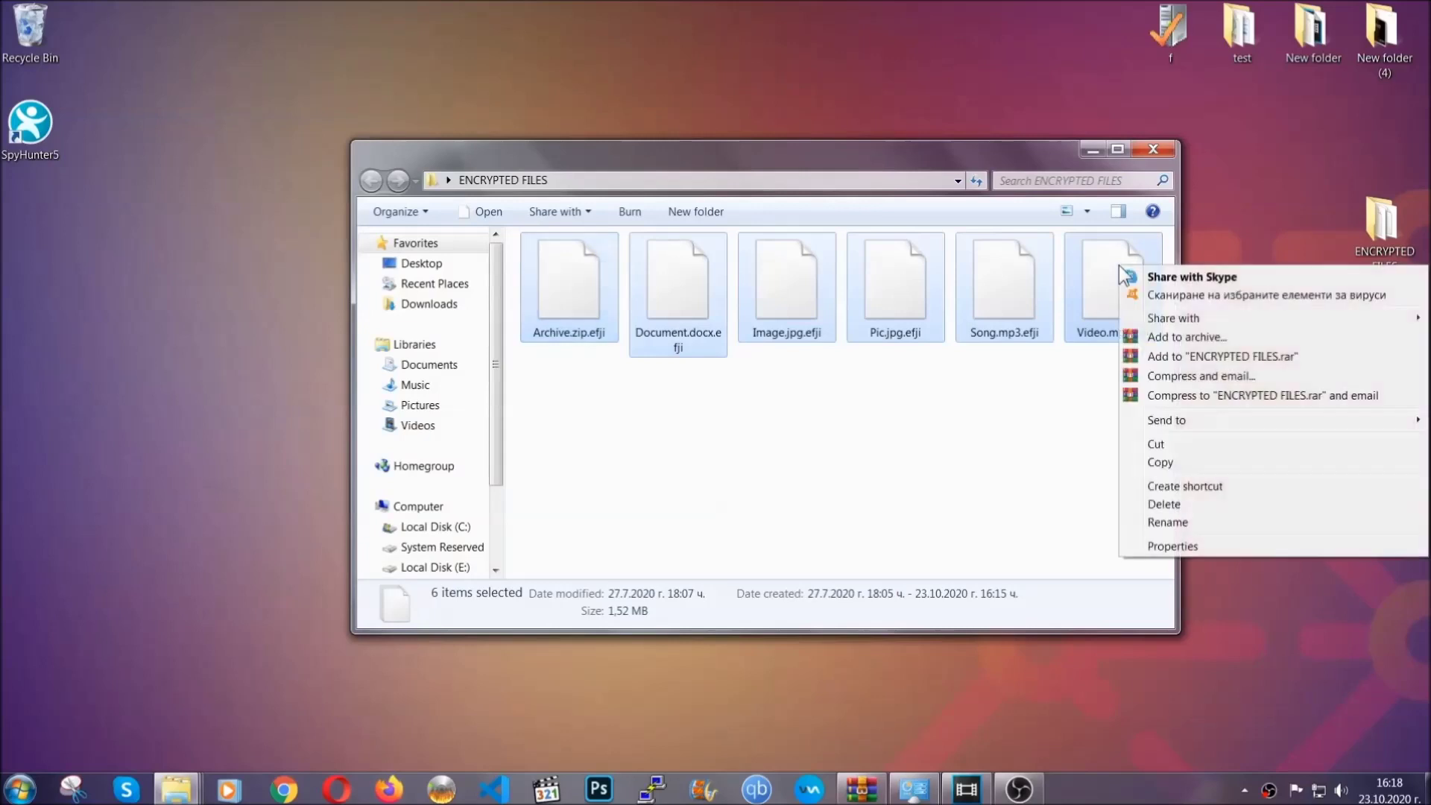
left_click(1160, 467)
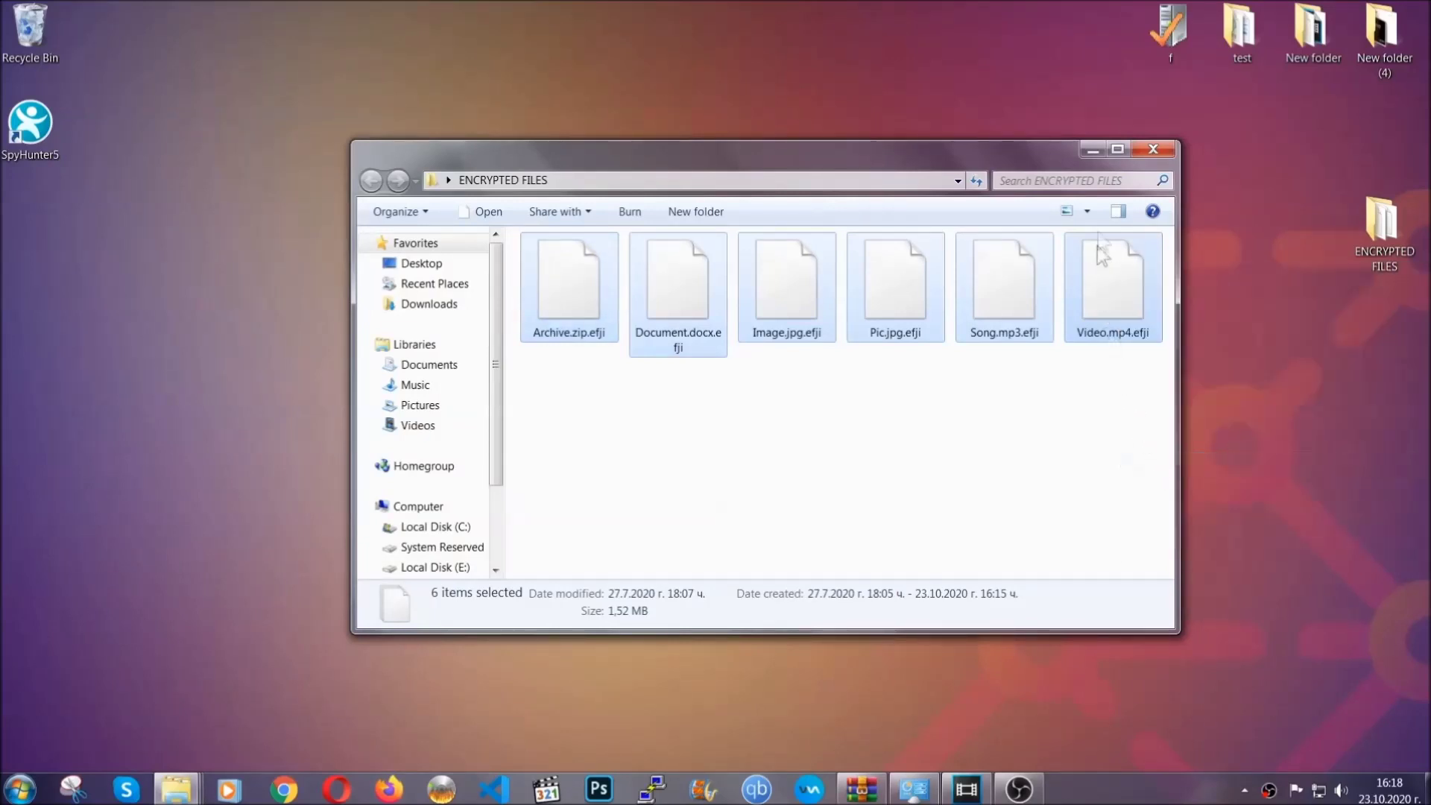
- Paste the copied files onto FLASH DRIVE (H:) and close the drive window
left_click(1096, 149)
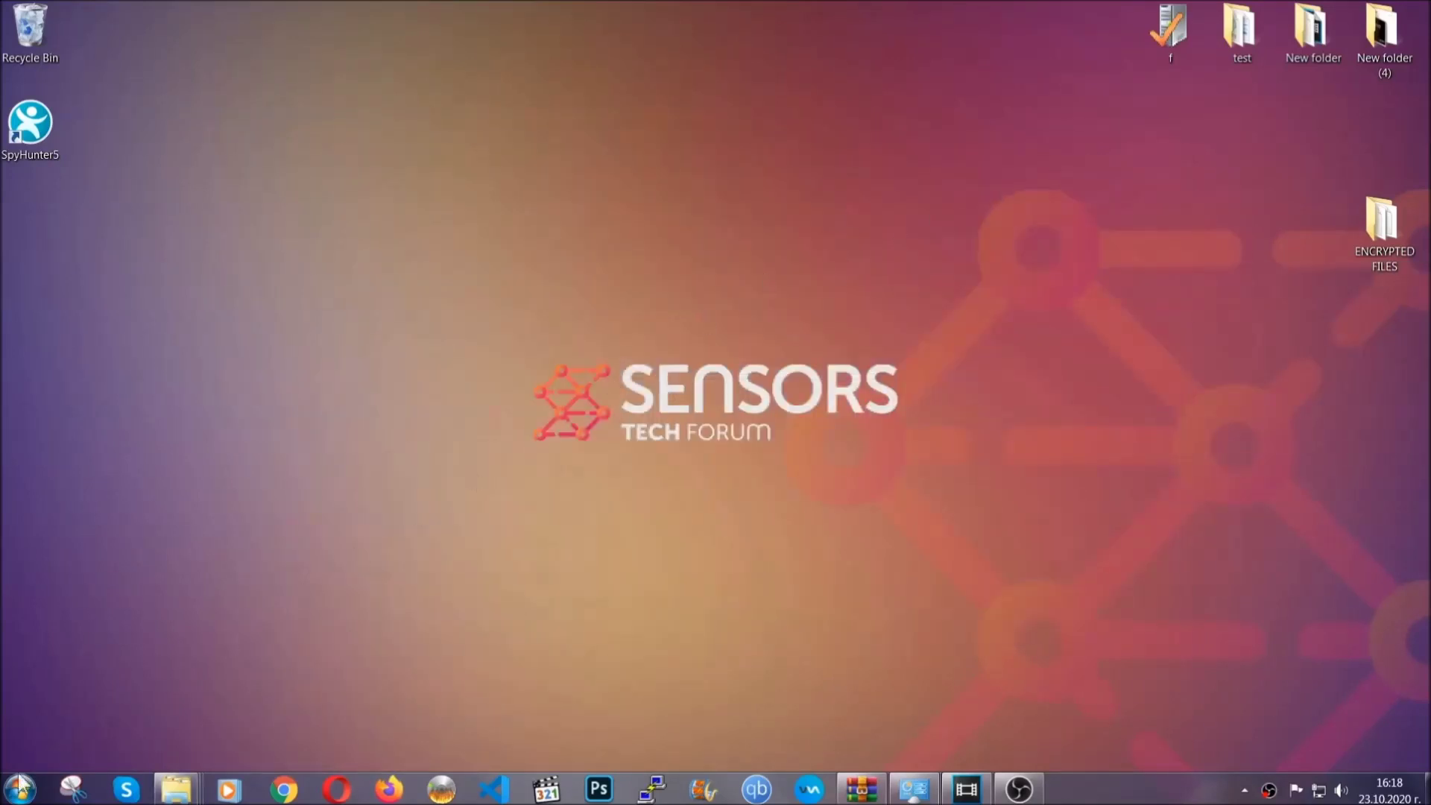
left_click(19, 788)
left_click(273, 561)
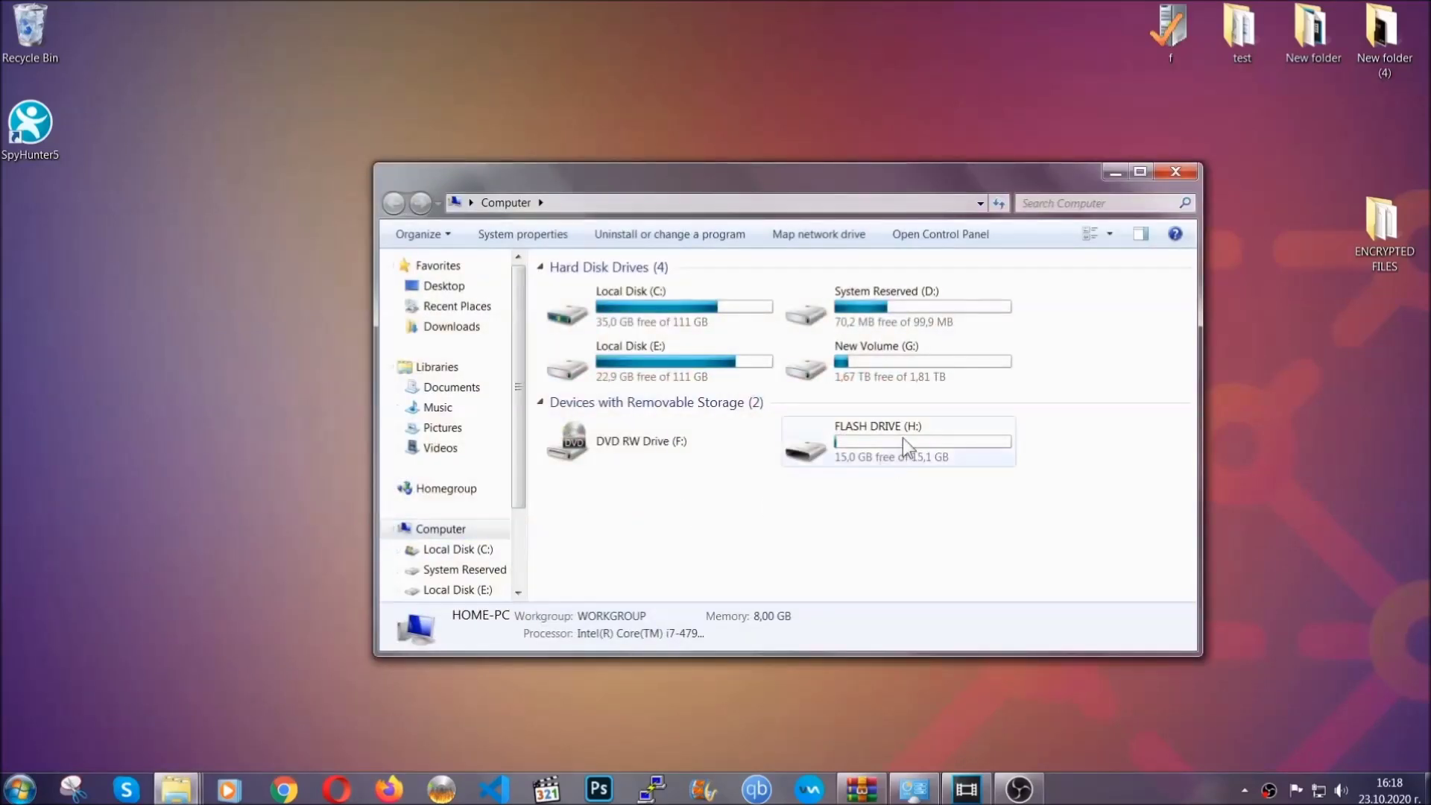
double_click(902, 438)
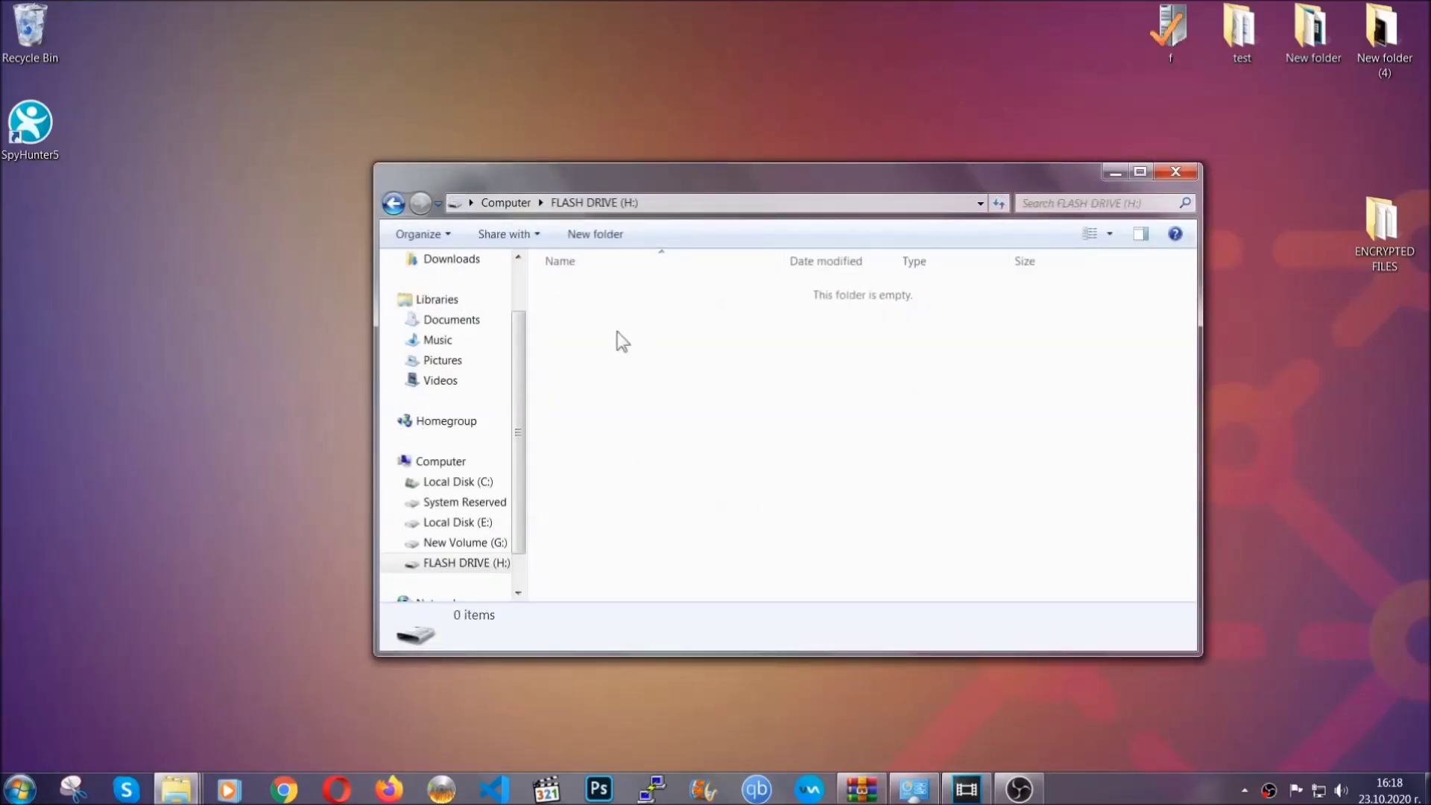
right_click(618, 332)
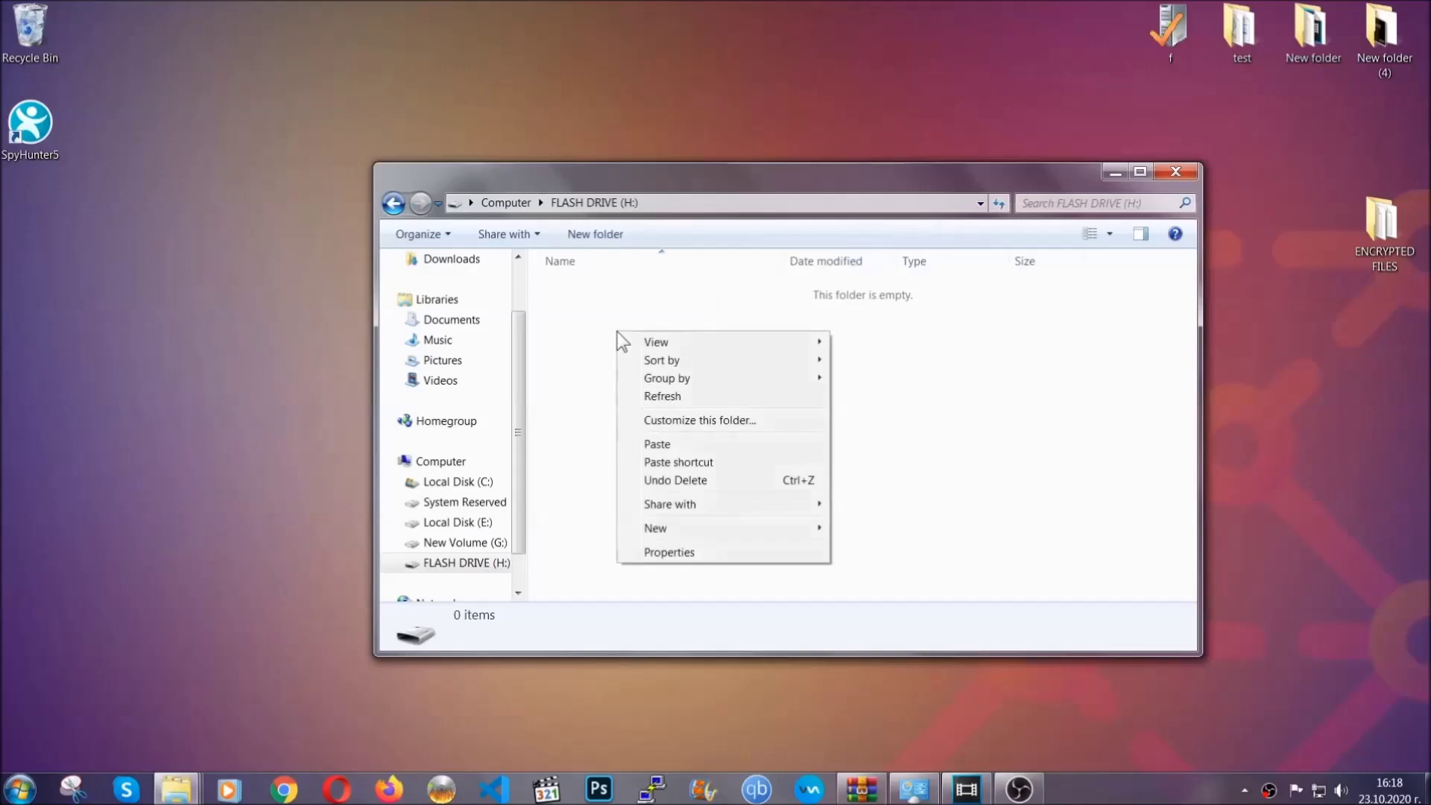
left_click(651, 445)
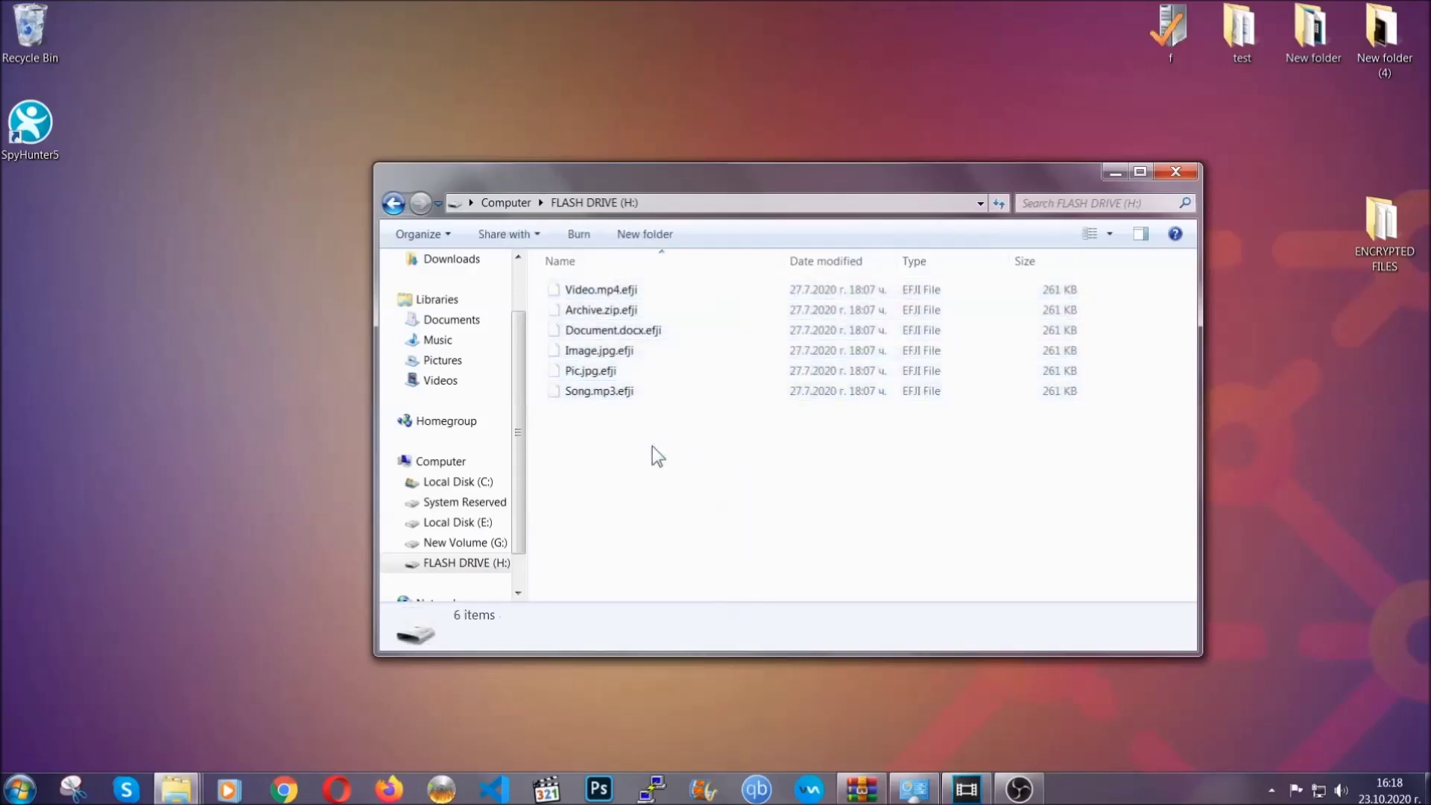
left_click(1179, 171)
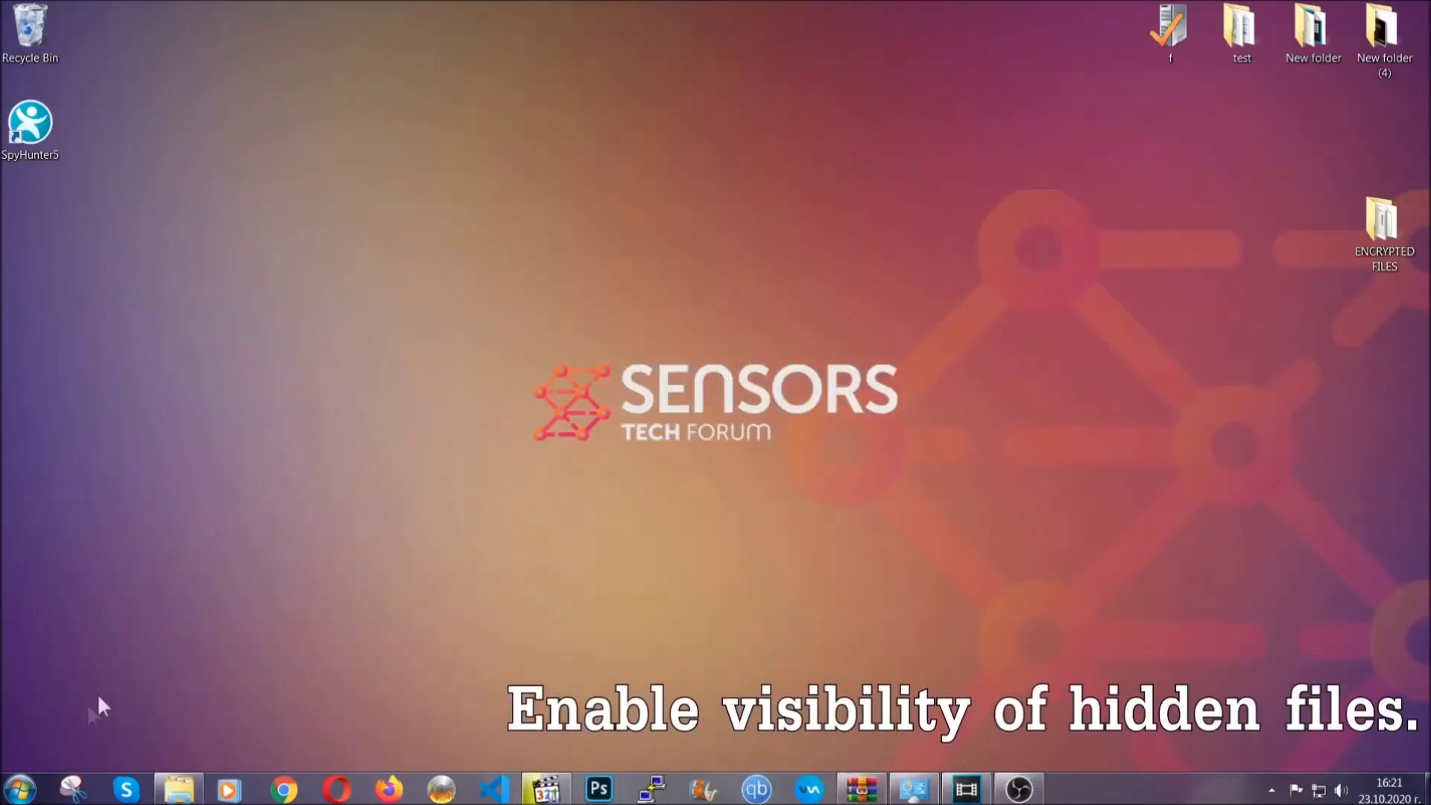
- Find Folder Options via Start search and enable 'Show hidden files, folders, and drives'
left_click(19, 789)
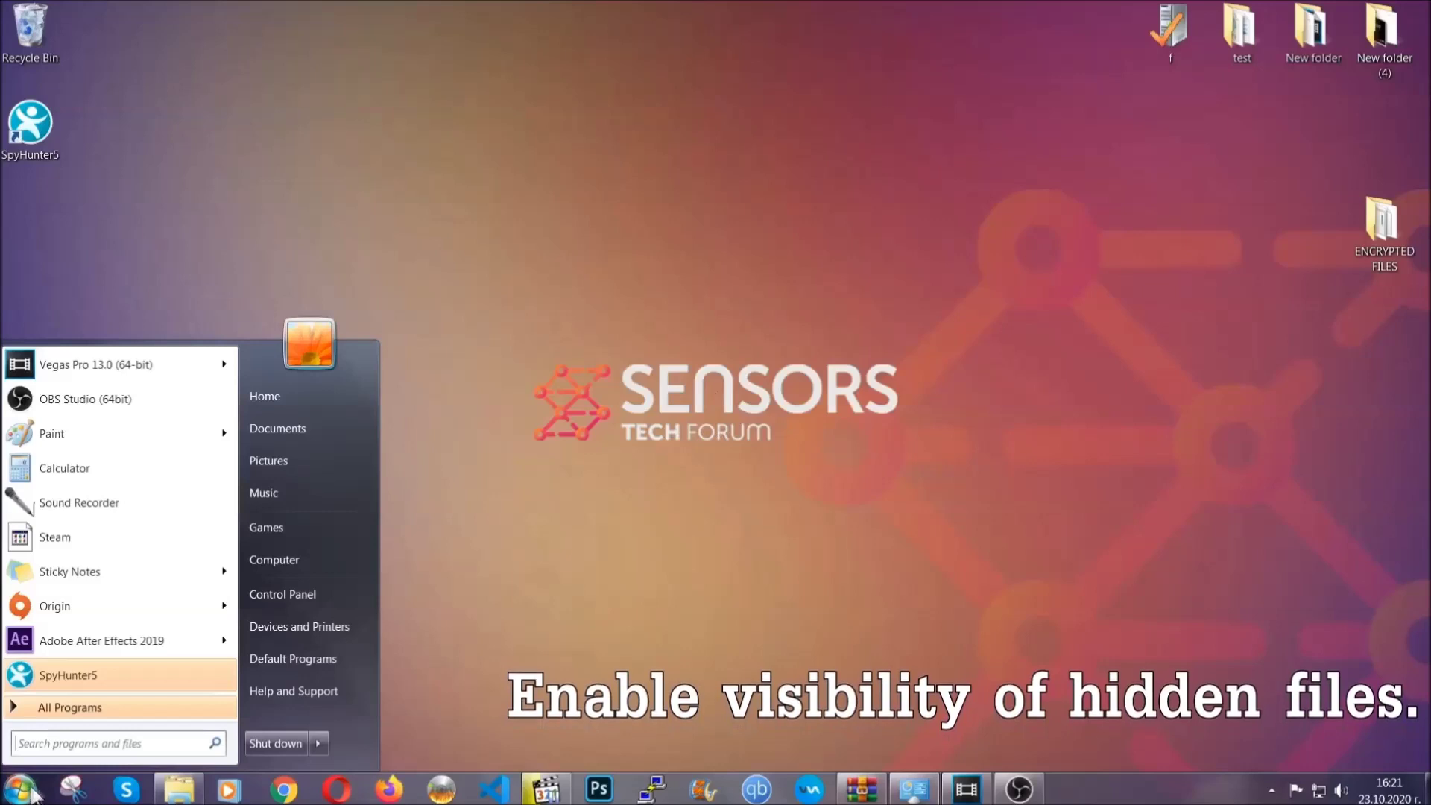
left_click(60, 738)
type("s")
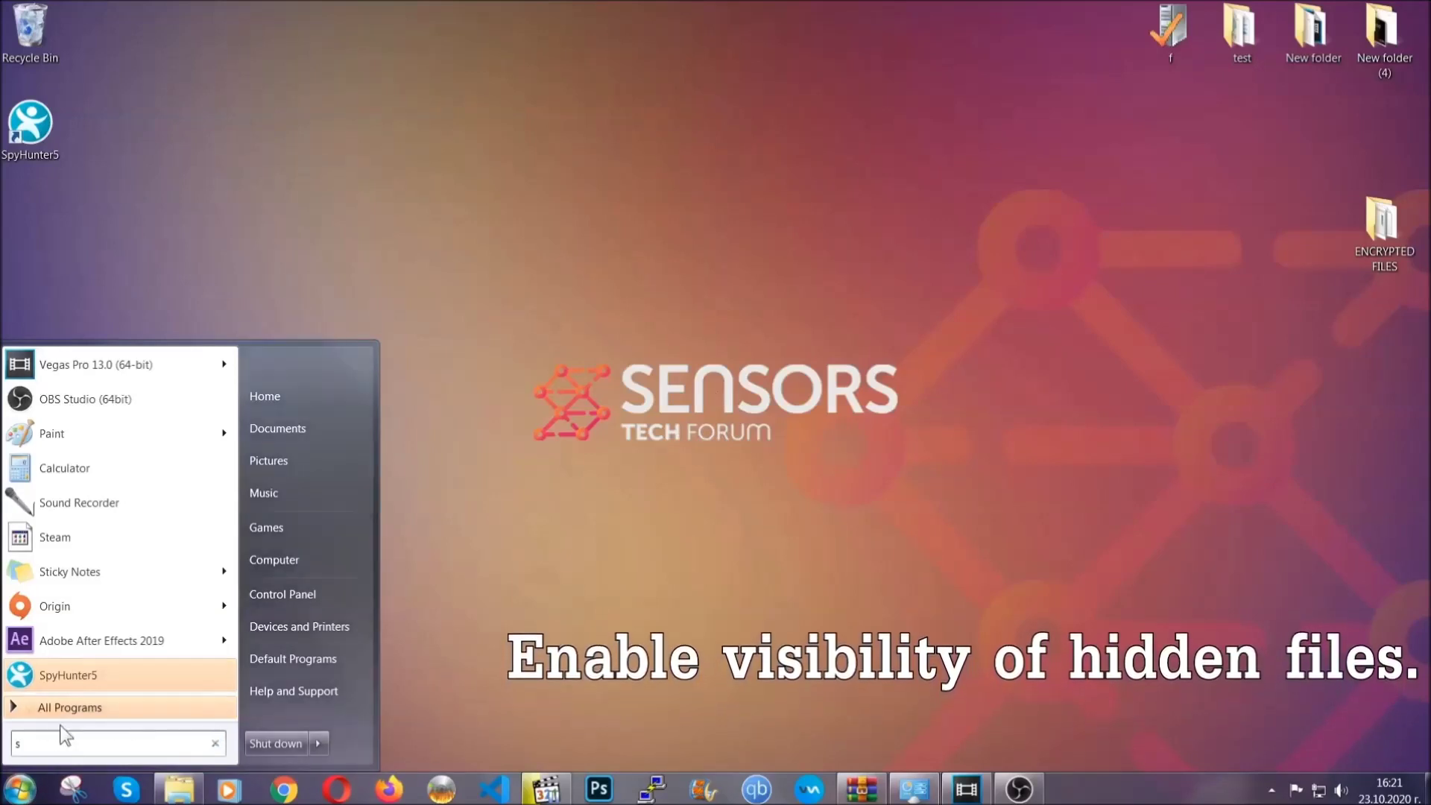
type("howh")
key("BackSpace")
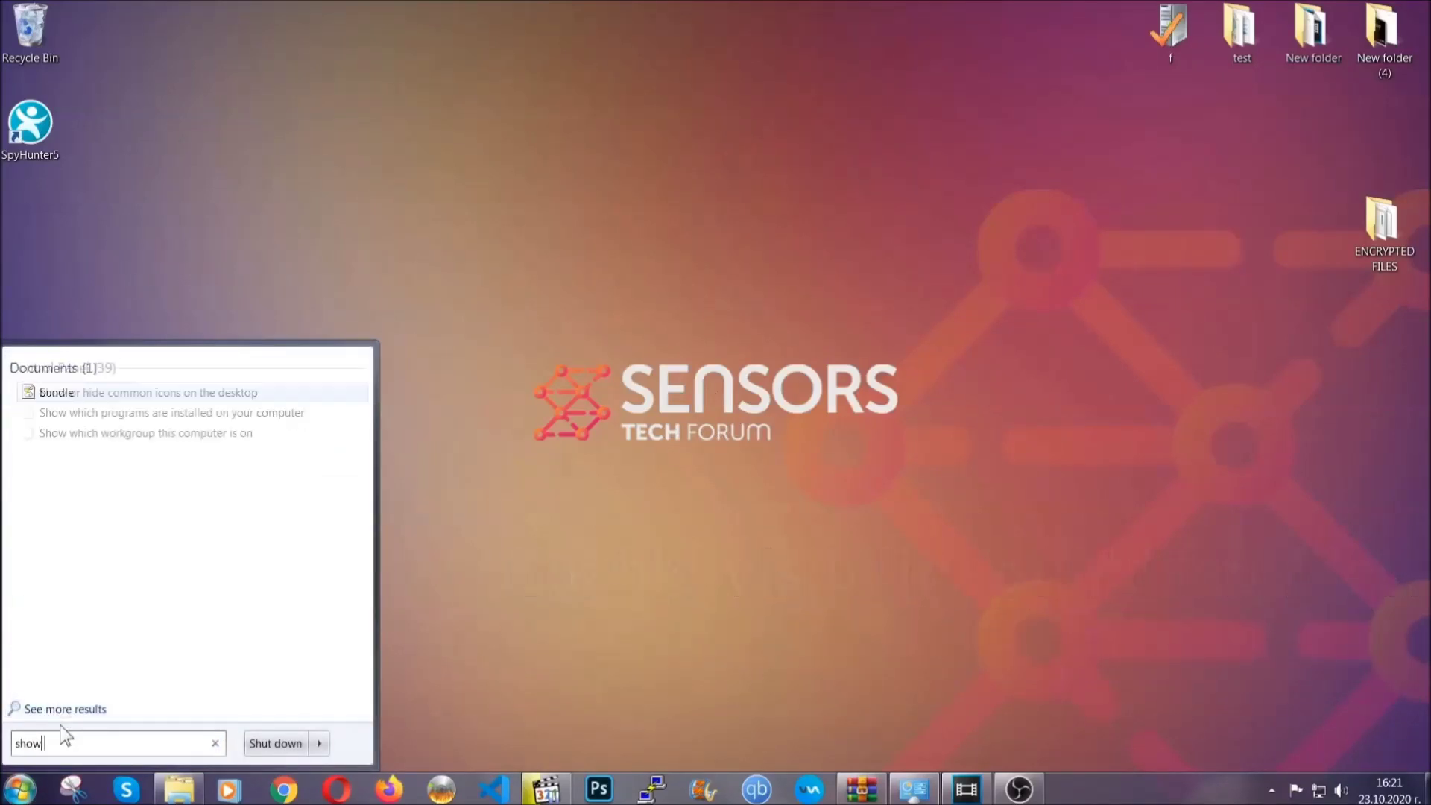
type(" hidden files ")
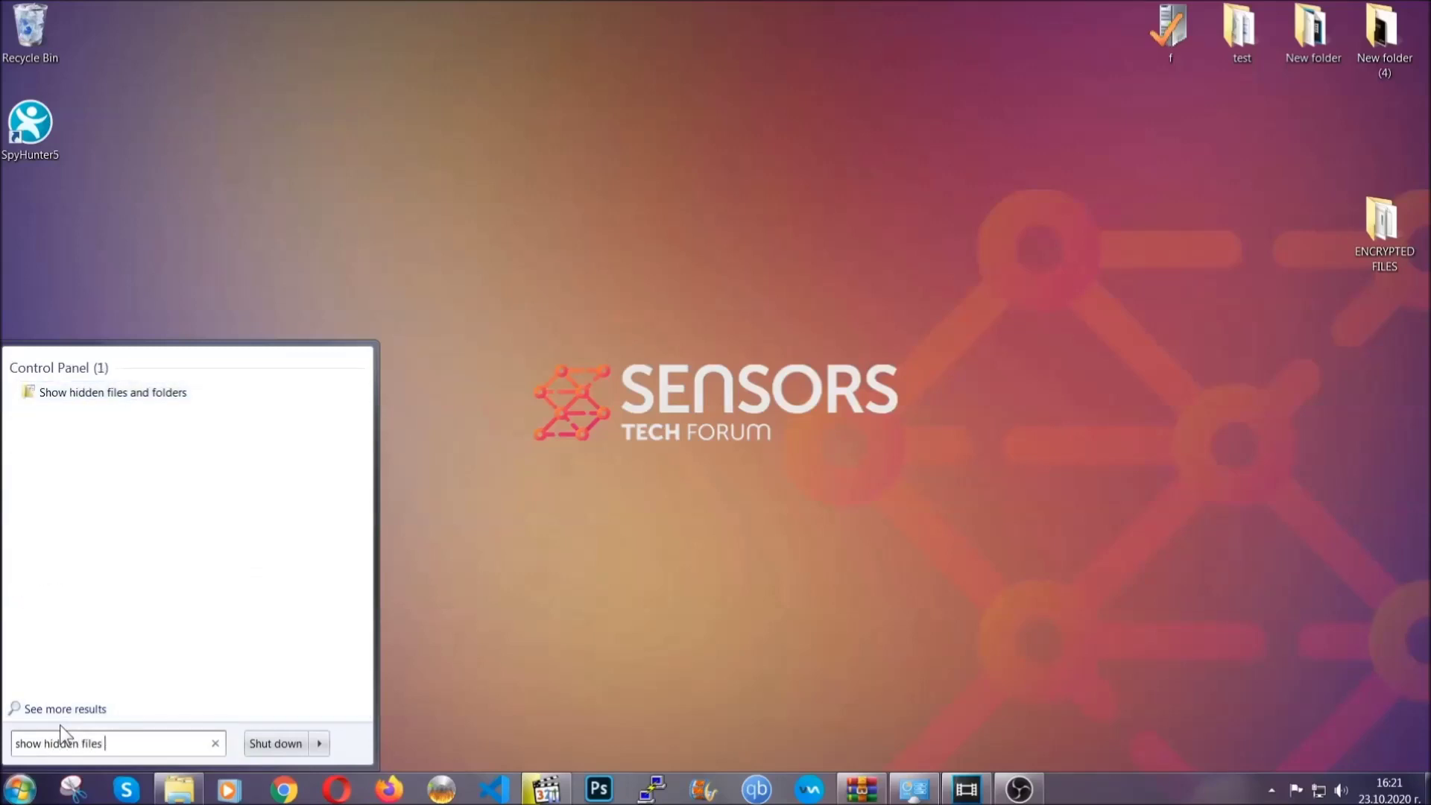
type("and folders")
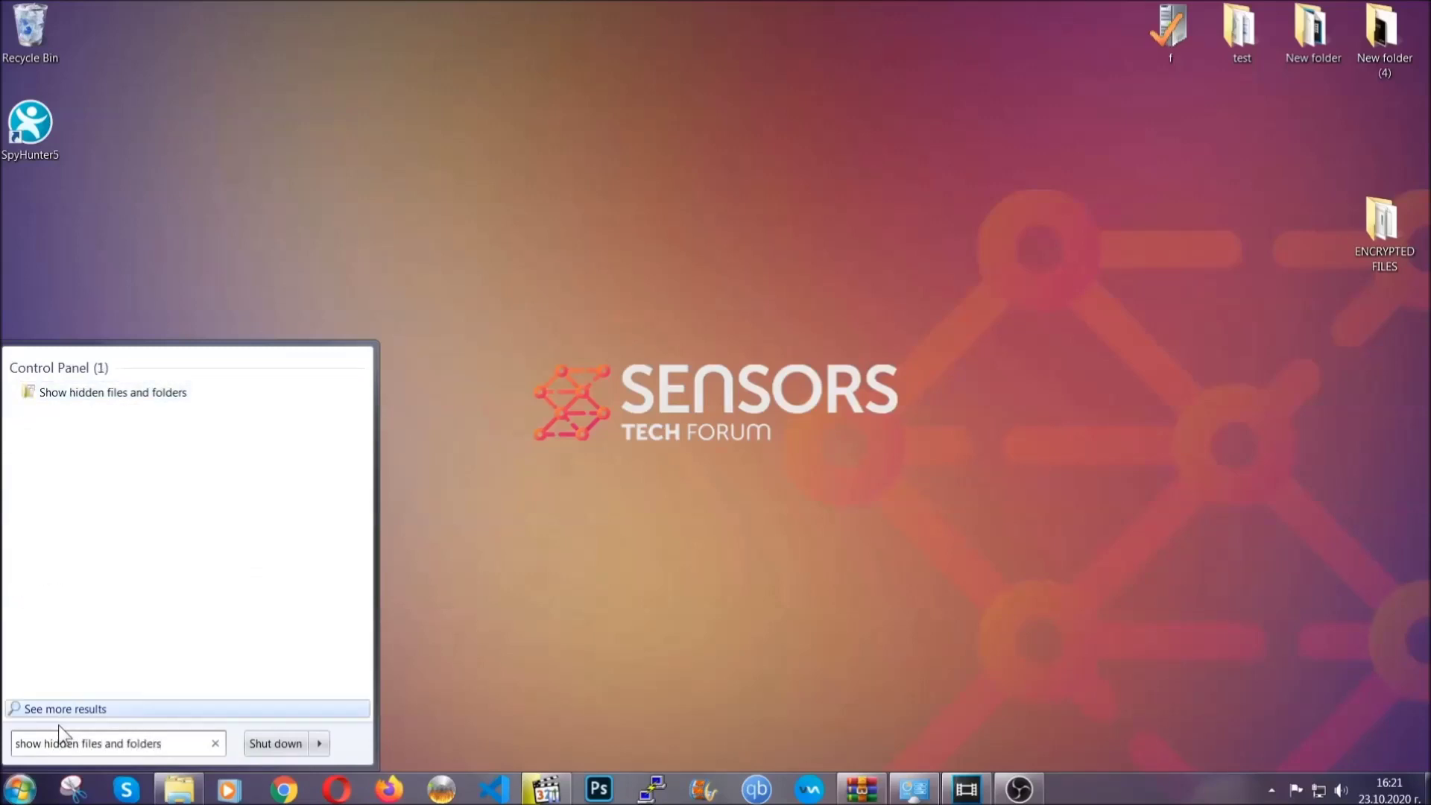
left_click(168, 393)
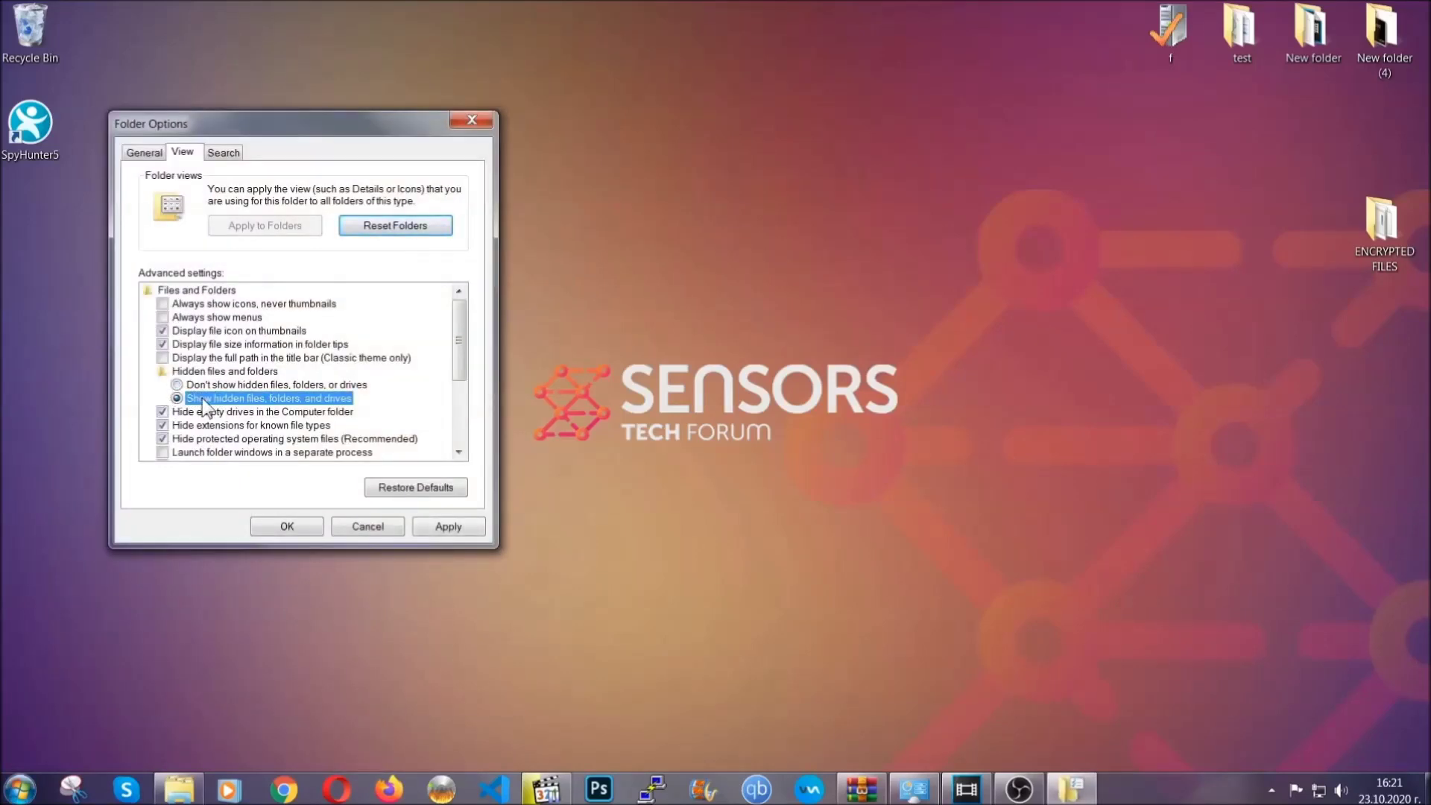
left_click(443, 530)
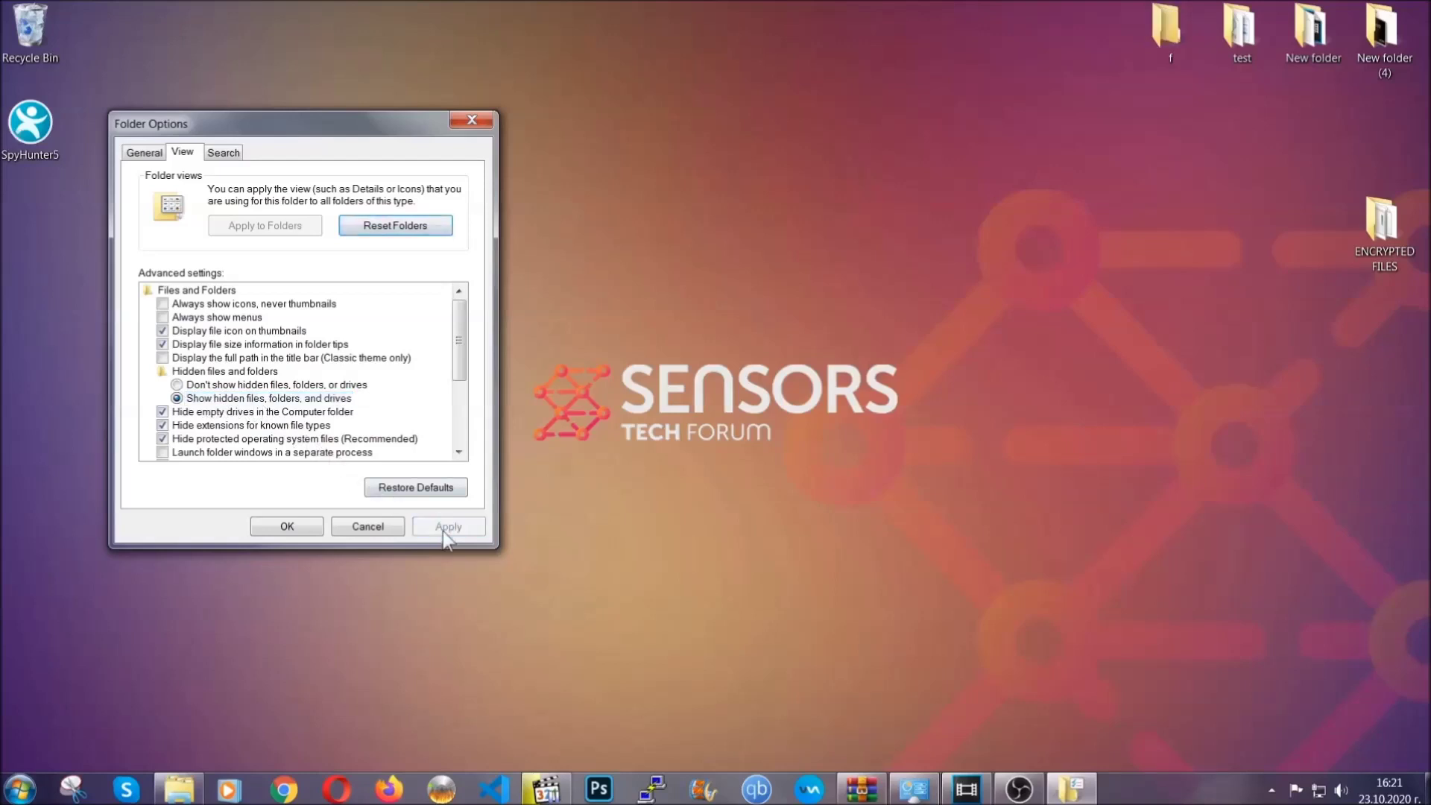
left_click(280, 527)
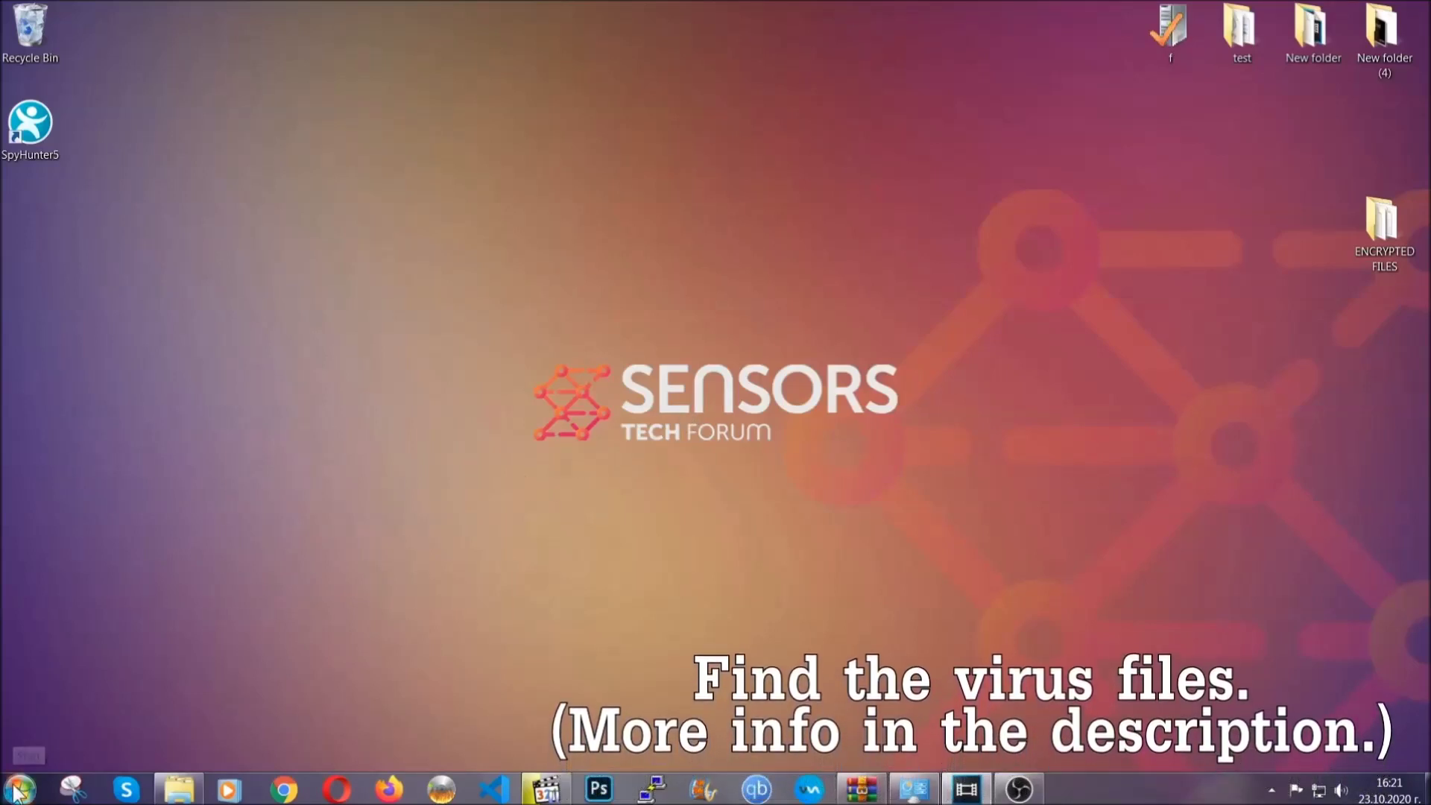
key("super")
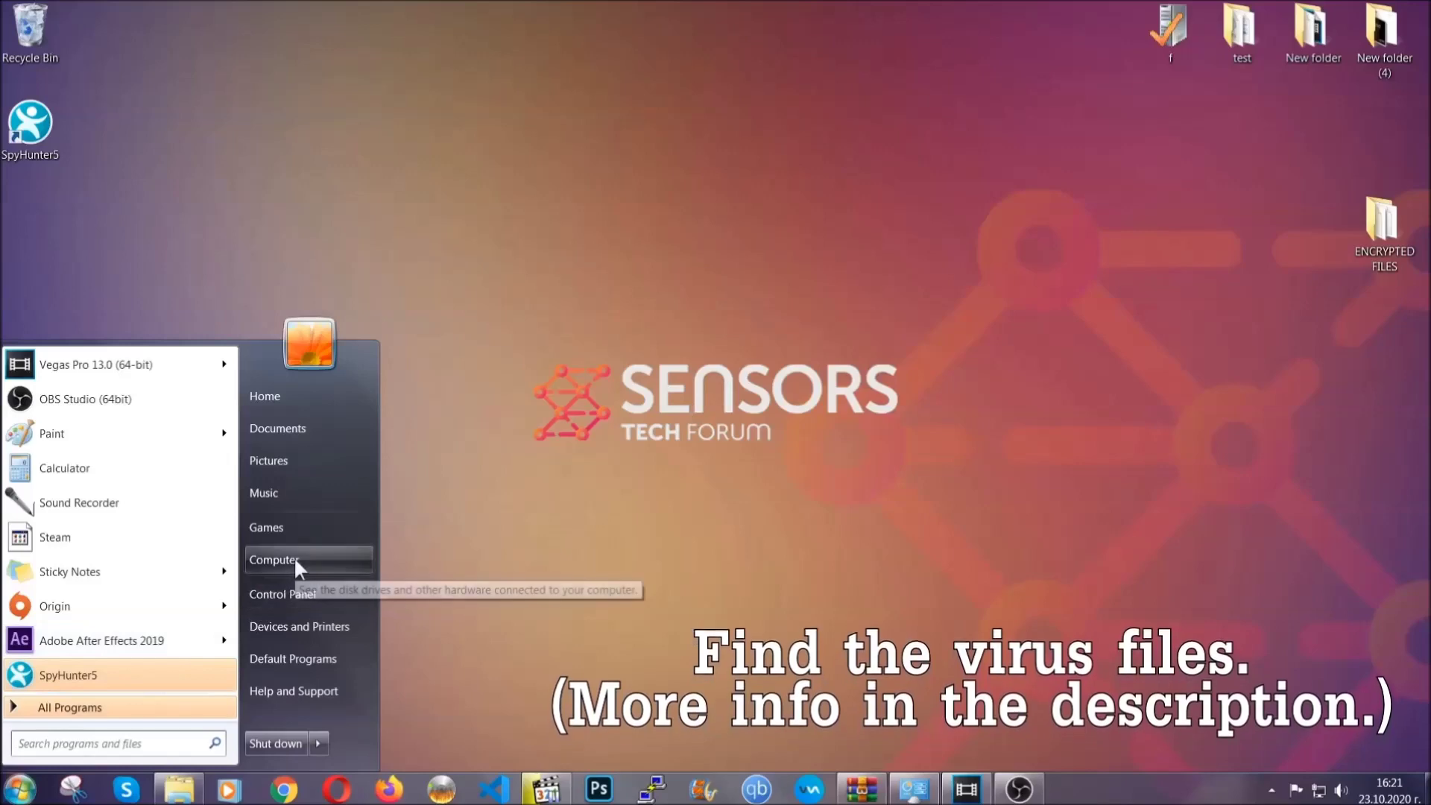
- Search Computer for 'fileextension:exe Example Virus Name'
left_click(293, 557)
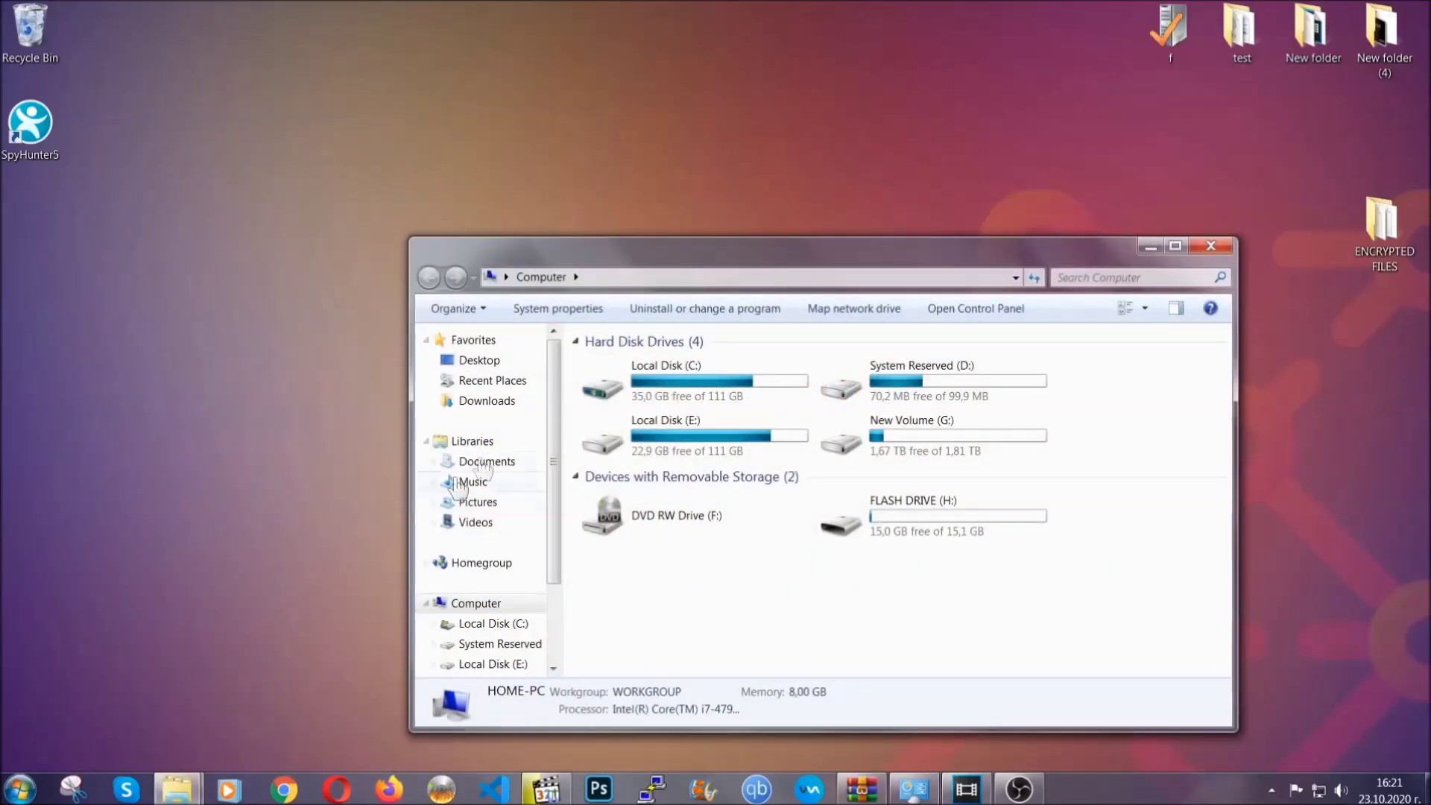
left_click_drag(778, 263, 684, 201)
type("files")
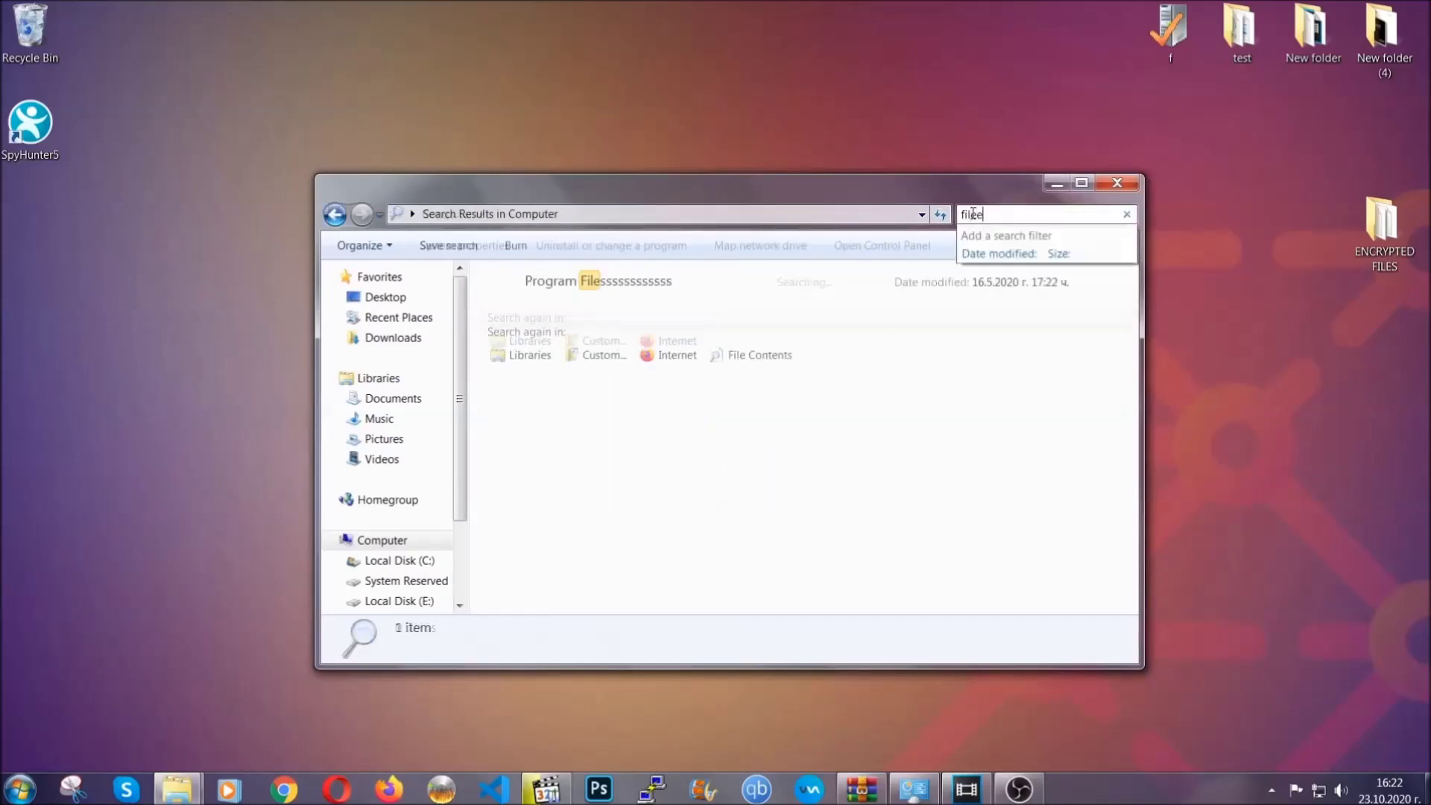
type("extension:exe")
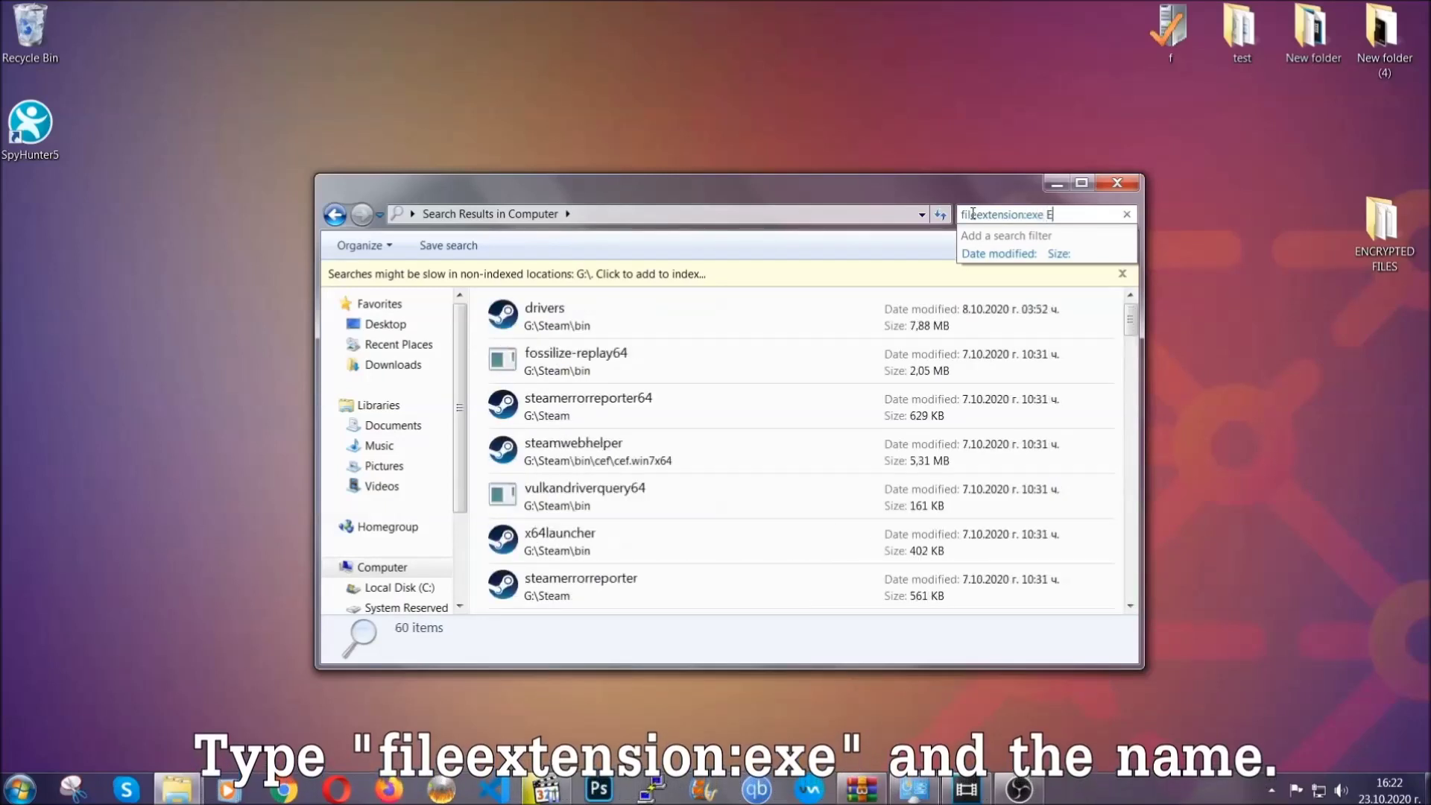
type(" Exampl")
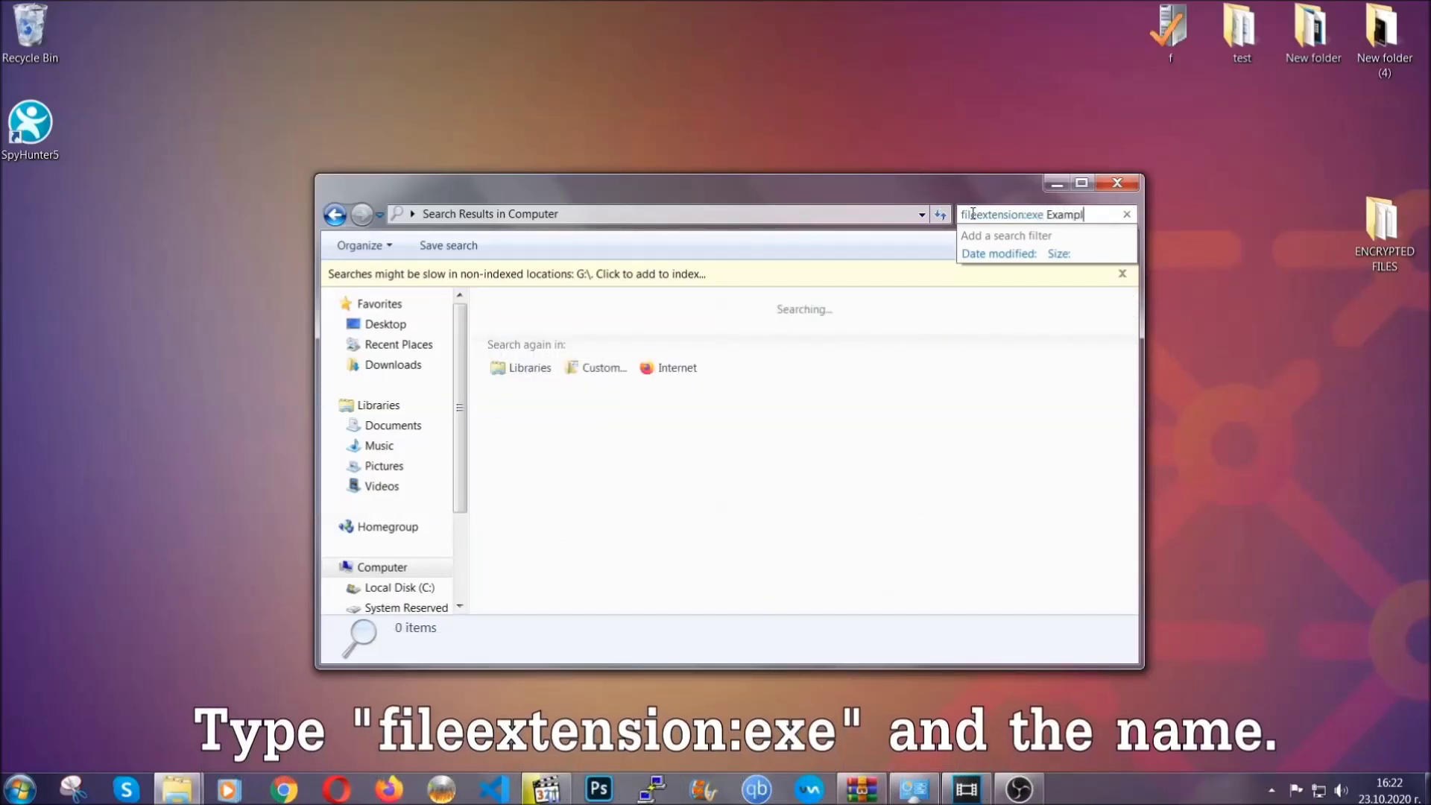
type("e Virus Name")
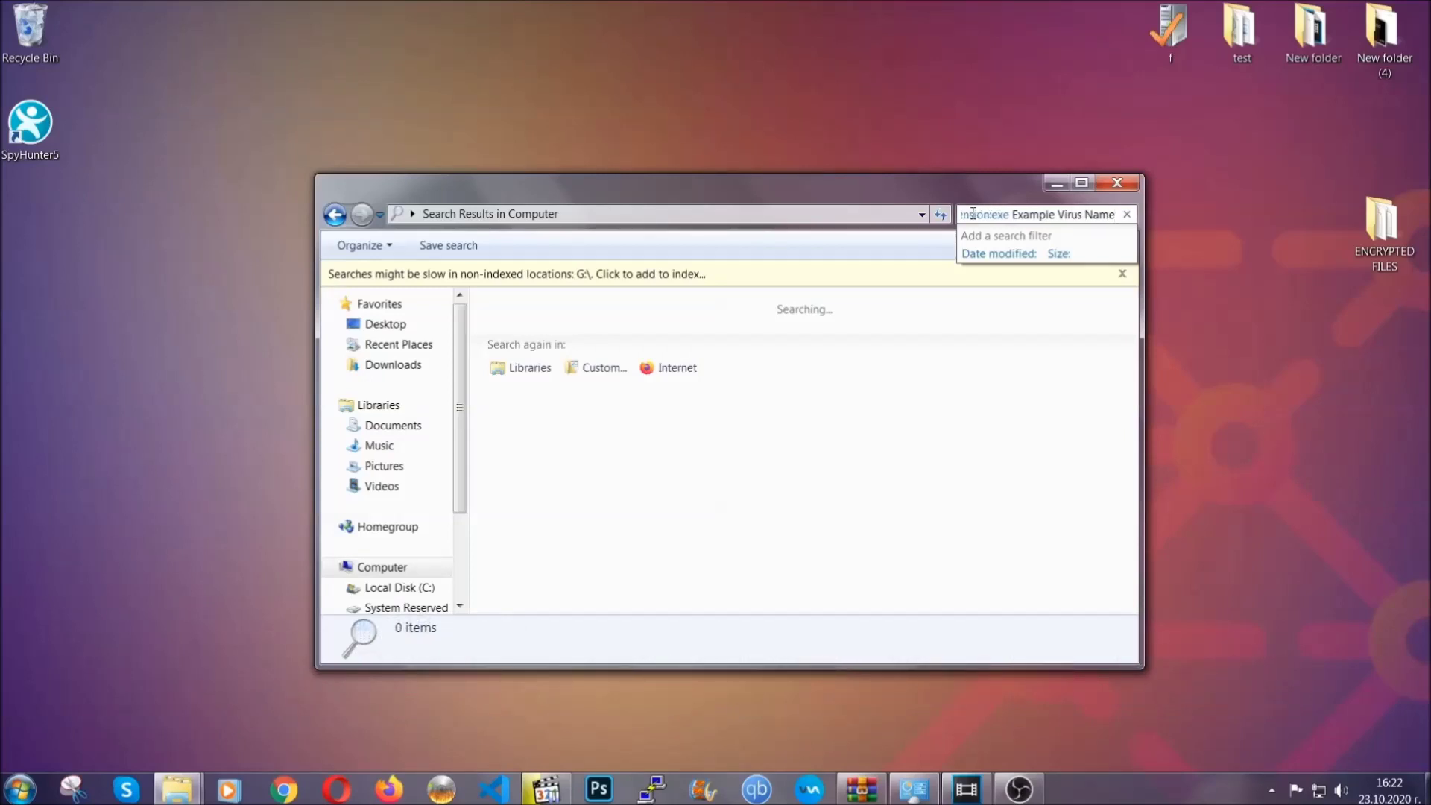
key("Return")
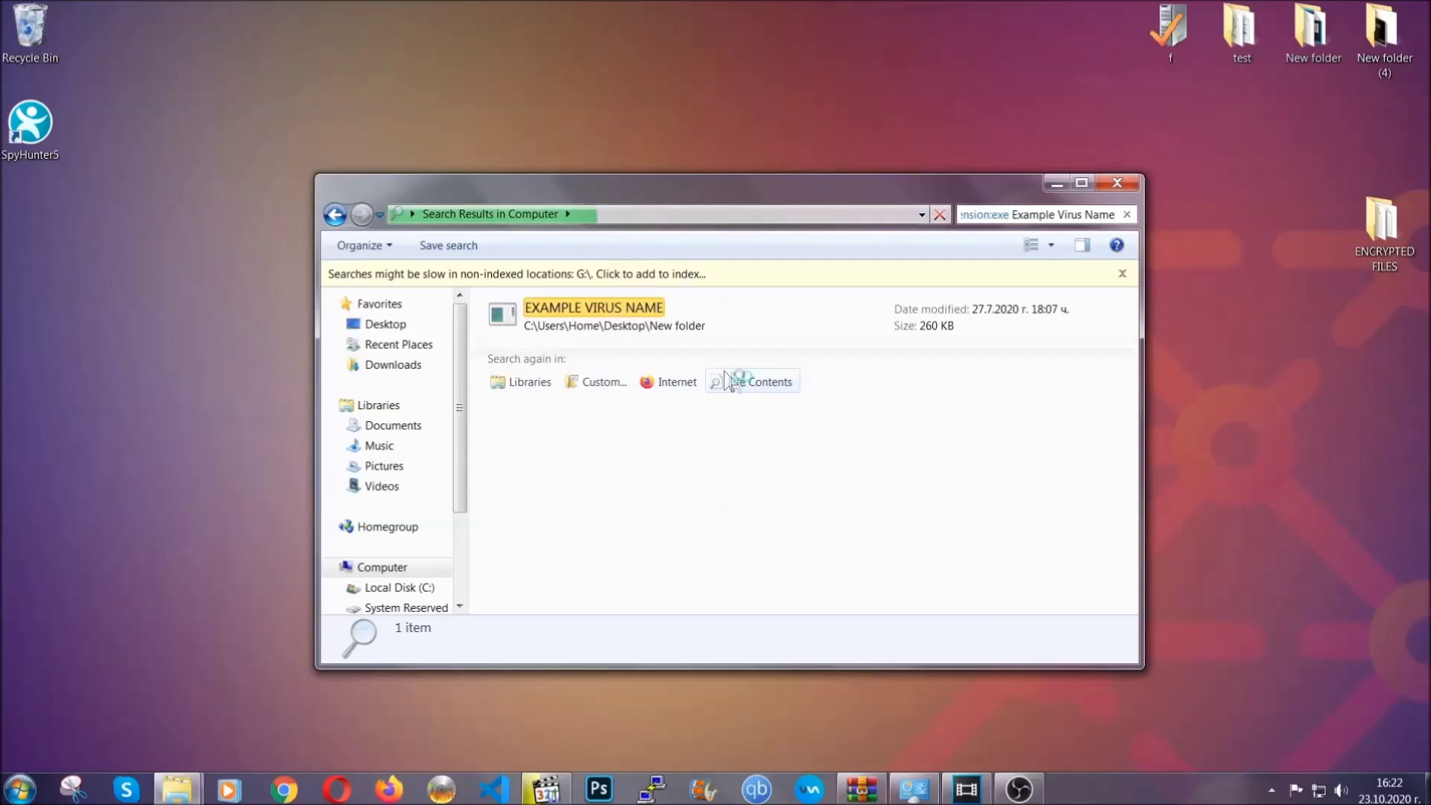
- Delete the EXAMPLE VIRUS NAME result to the Recycle Bin, confirming with Yes
left_click(625, 304)
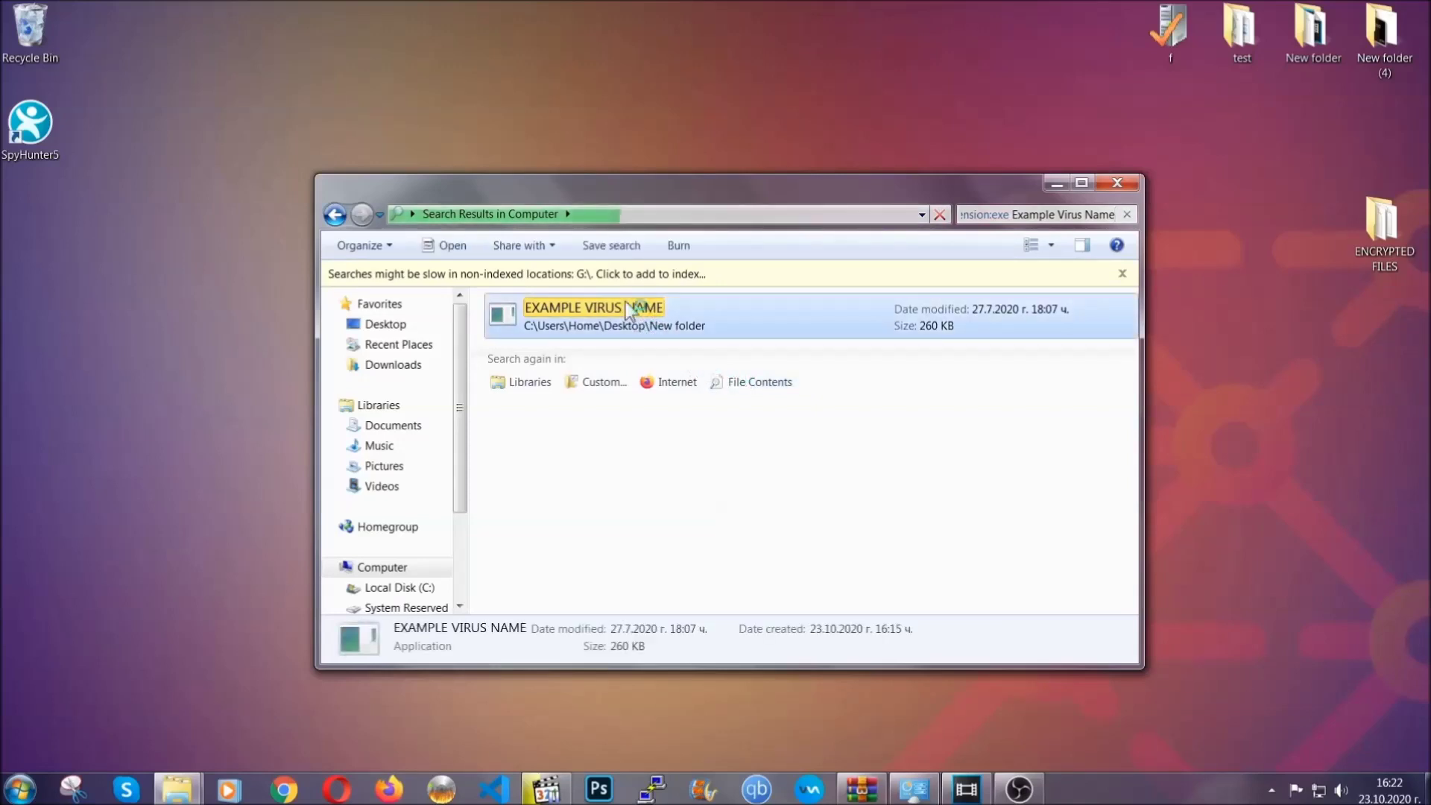
right_click(632, 313)
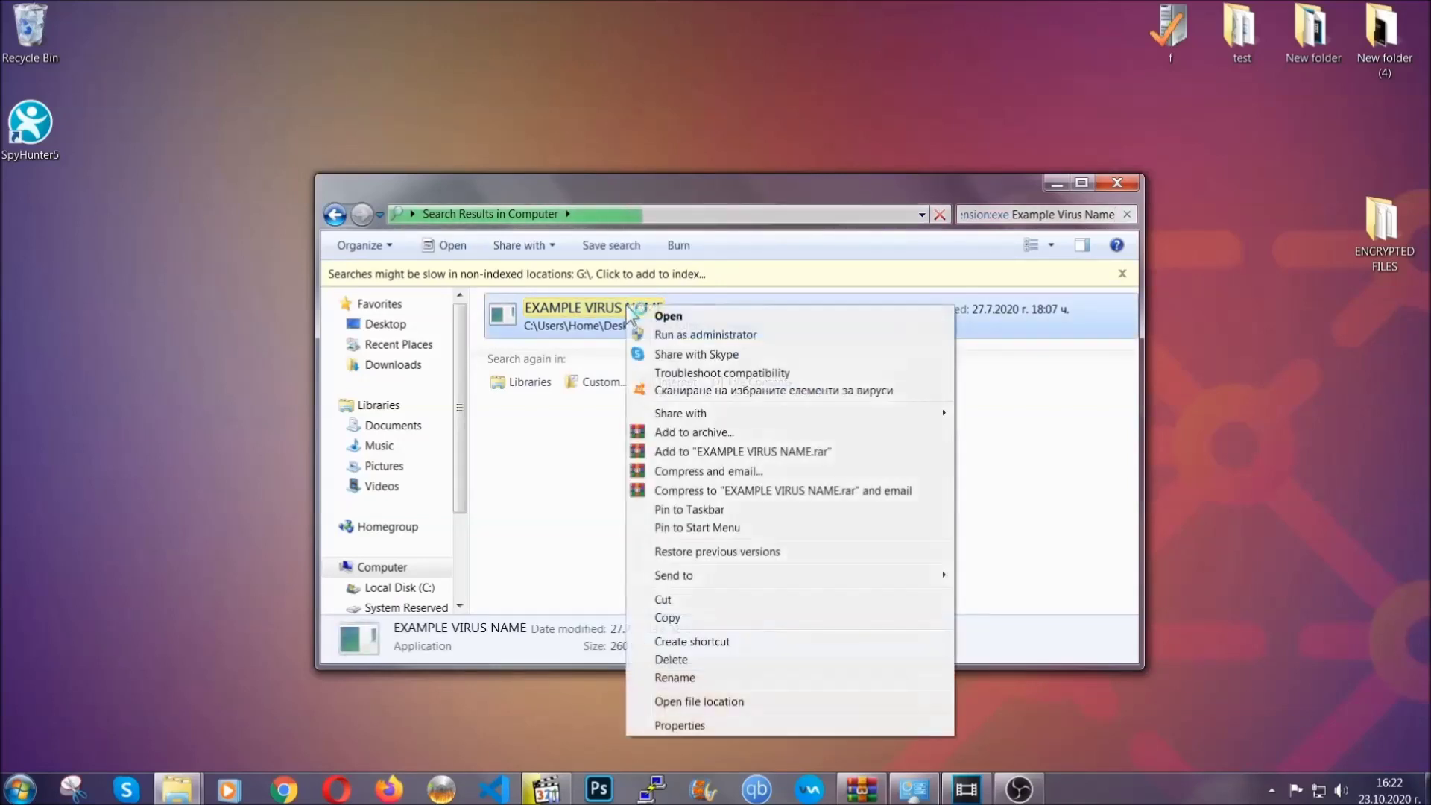
left_click(690, 660)
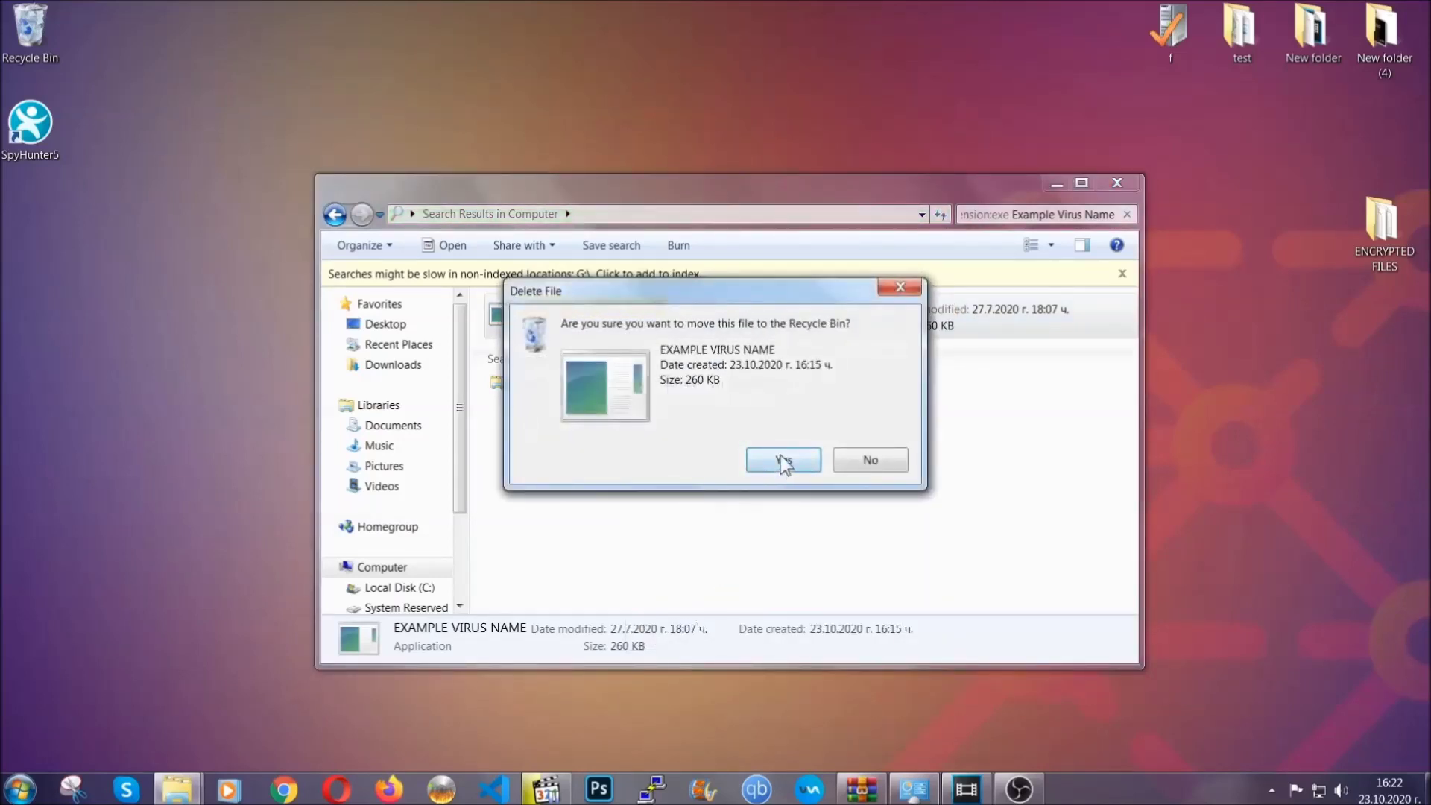
left_click(782, 461)
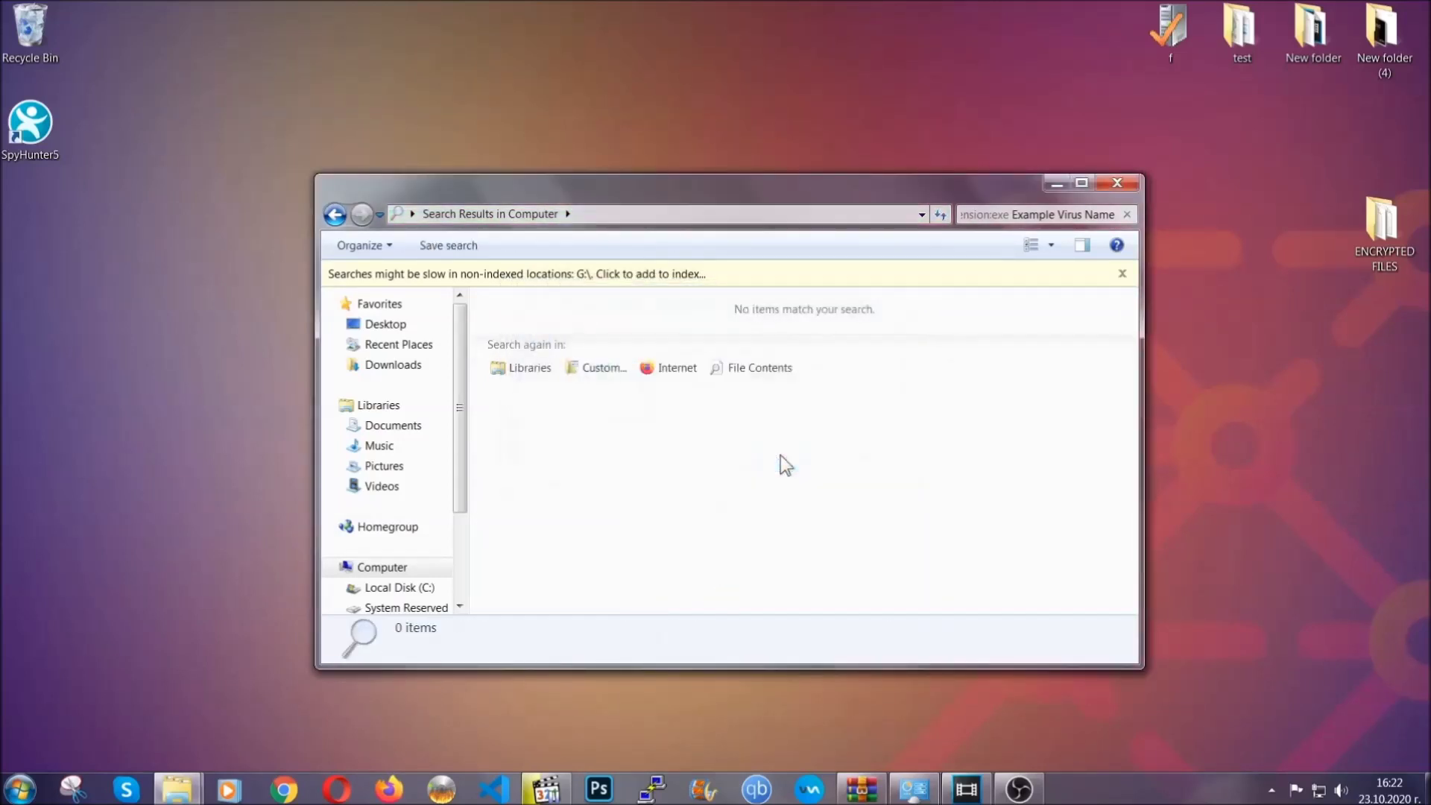
- Close the empty Explorer search results window
left_click(1118, 183)
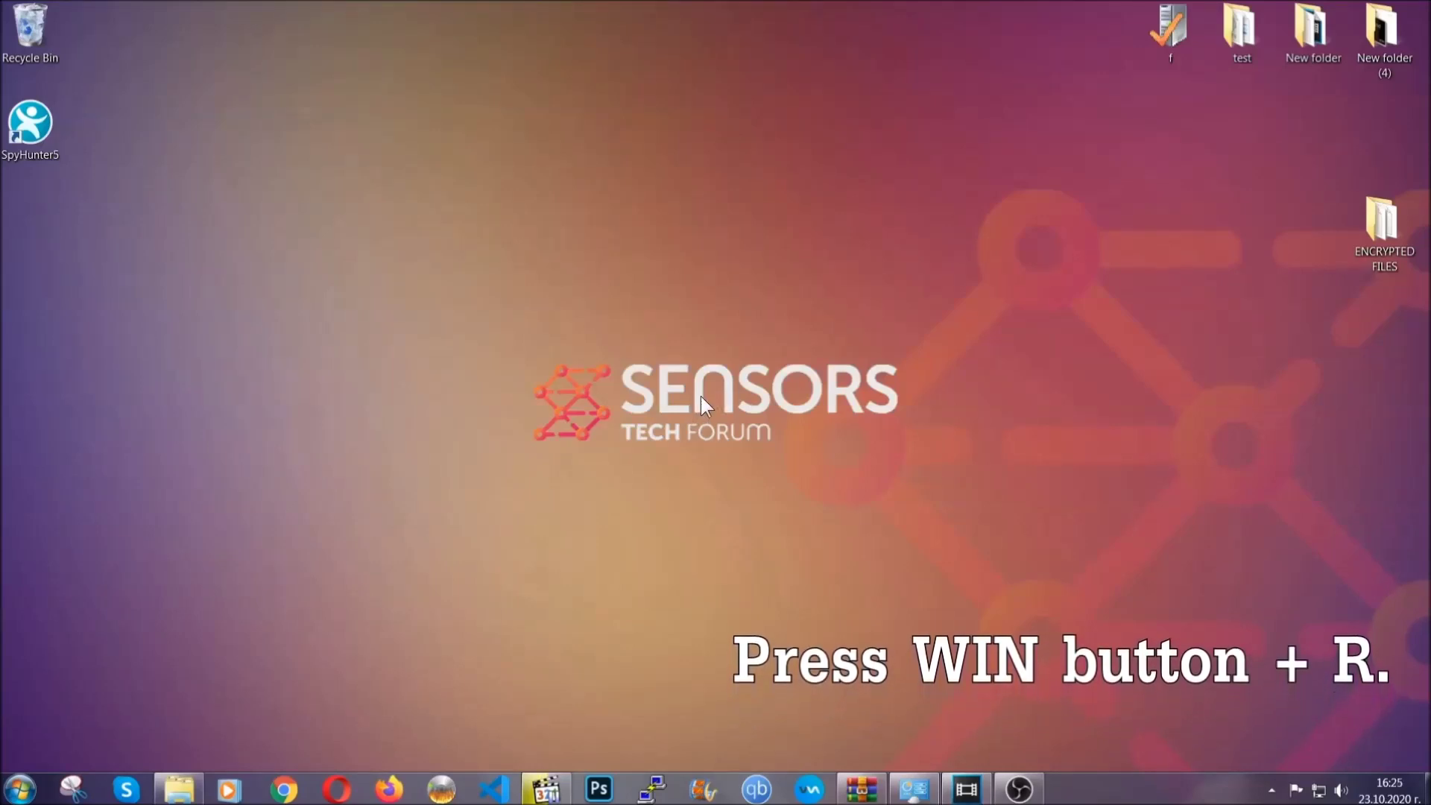
- Replace 'cmd' with REGEDIT in the Run dialog and launch it
key("super+r")
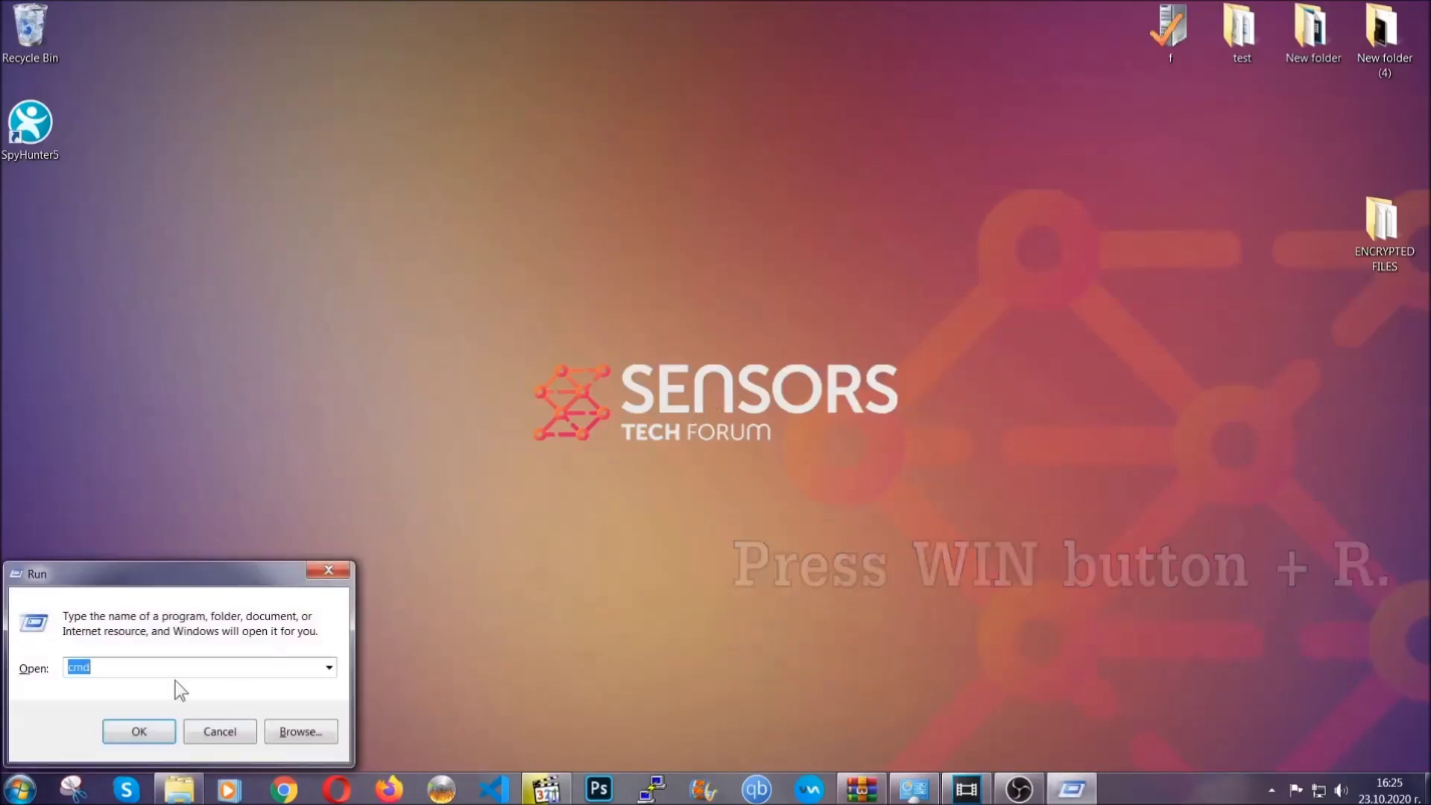
left_click(149, 672)
left_click_drag(134, 677, 19, 675)
type("REGEDIT")
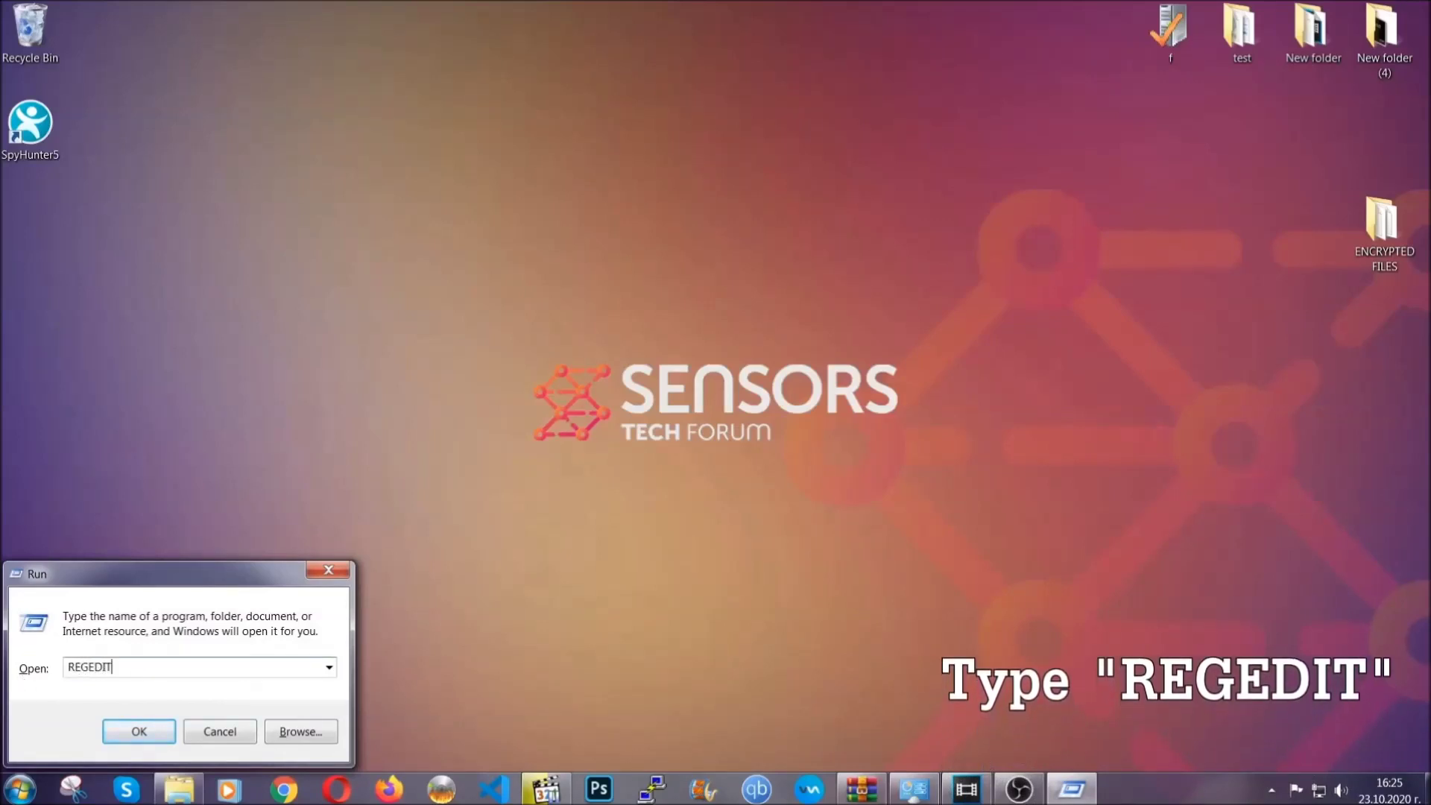
left_click(128, 730)
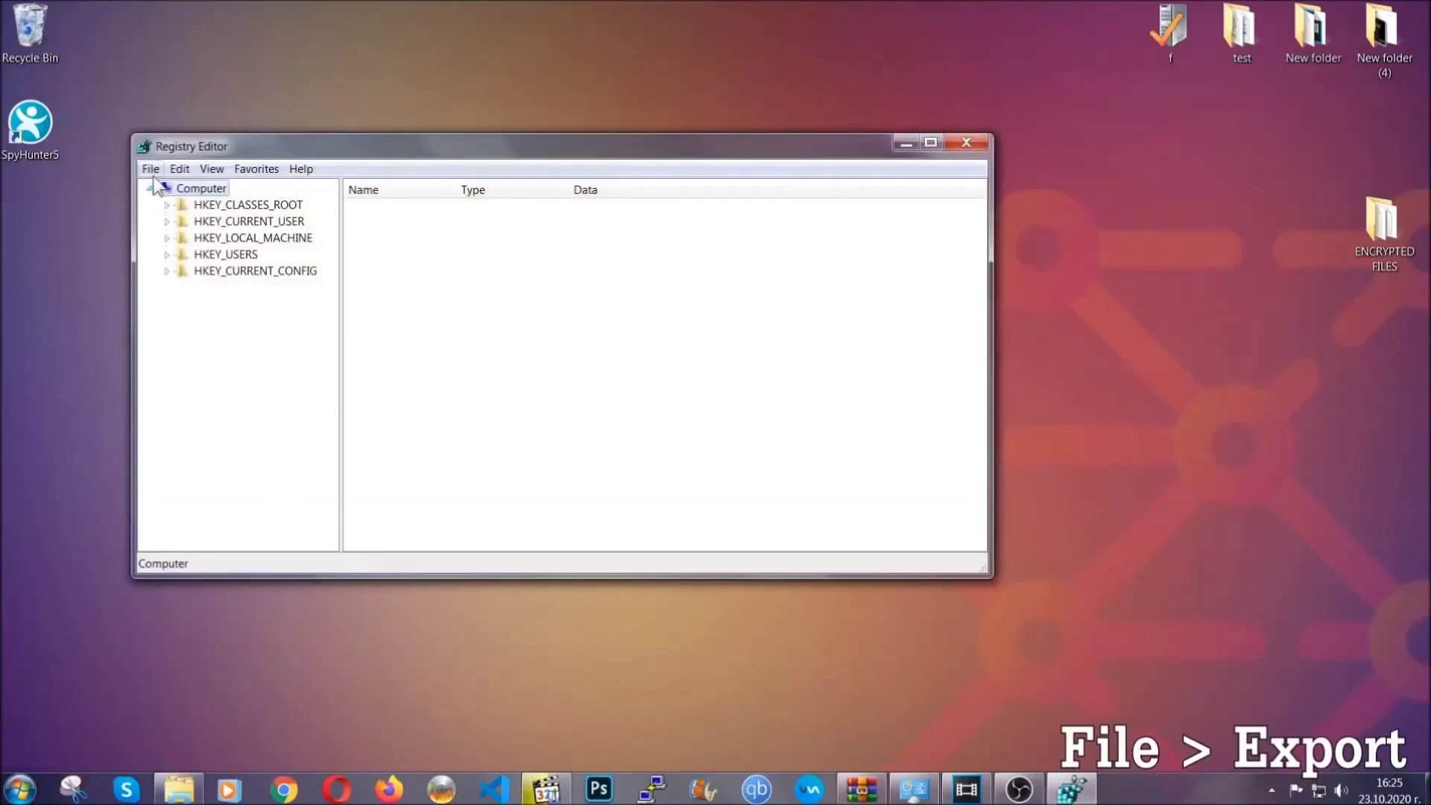
- Export the whole registry as BACKUP to the Desktop
left_click(152, 170)
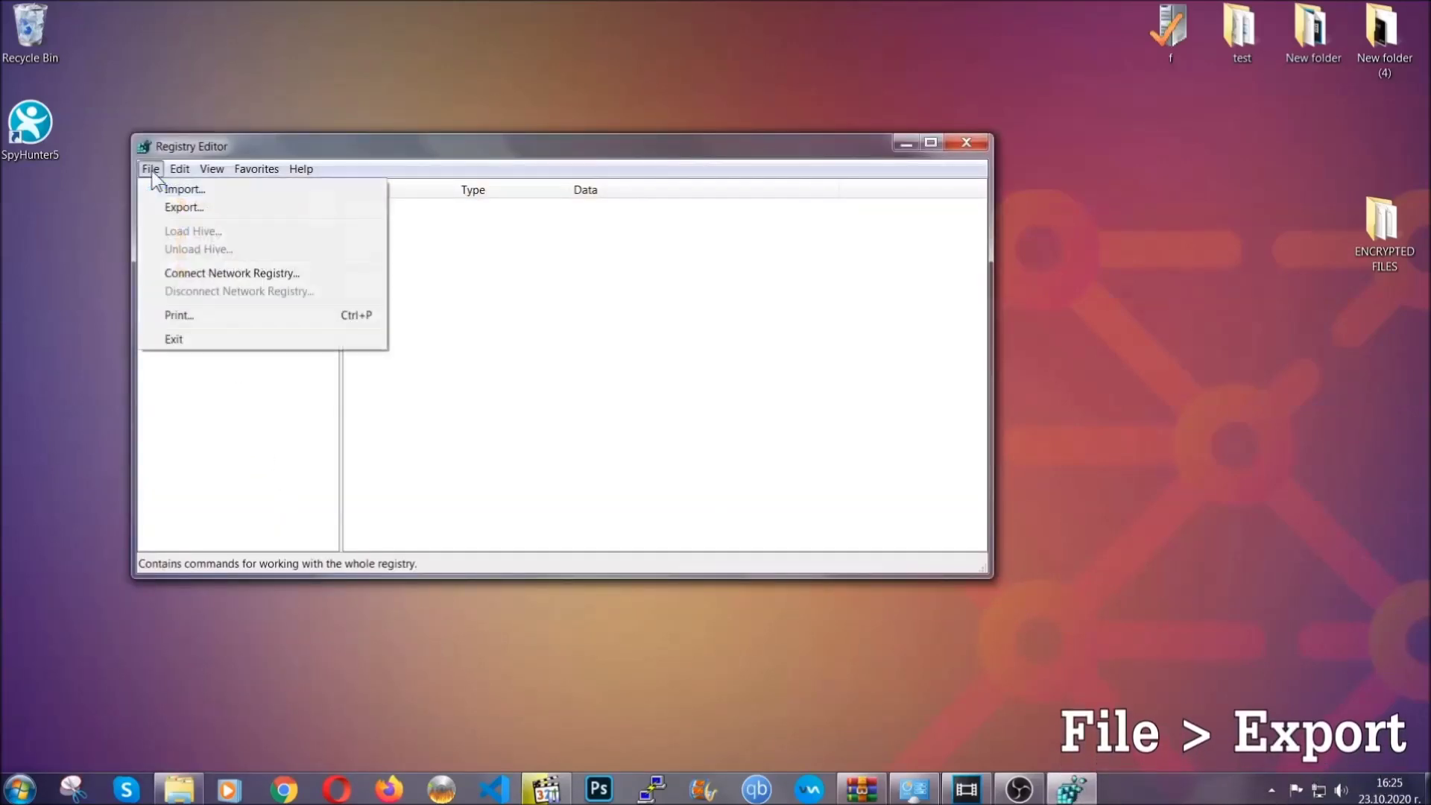
left_click(186, 205)
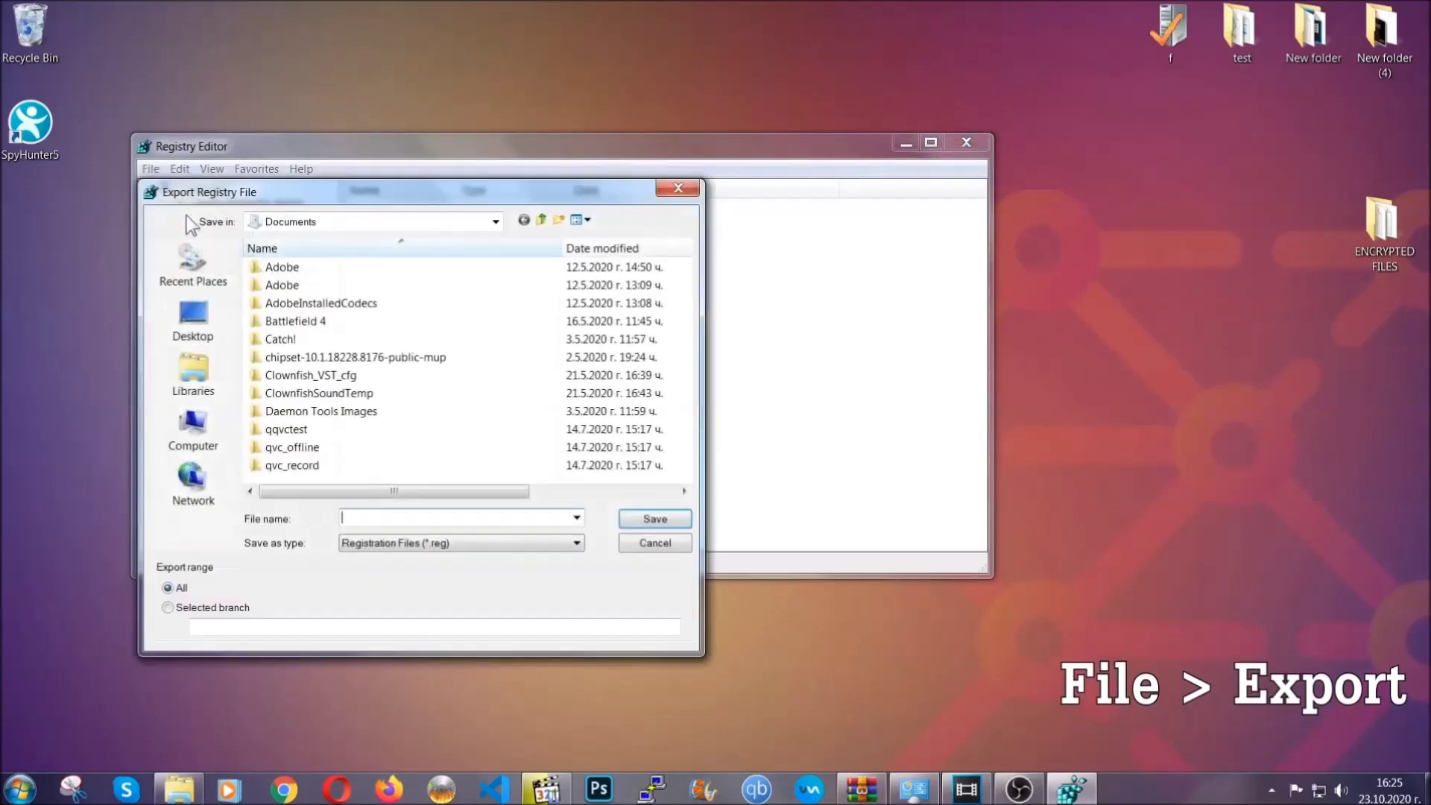
left_click(188, 321)
type("BACKUP")
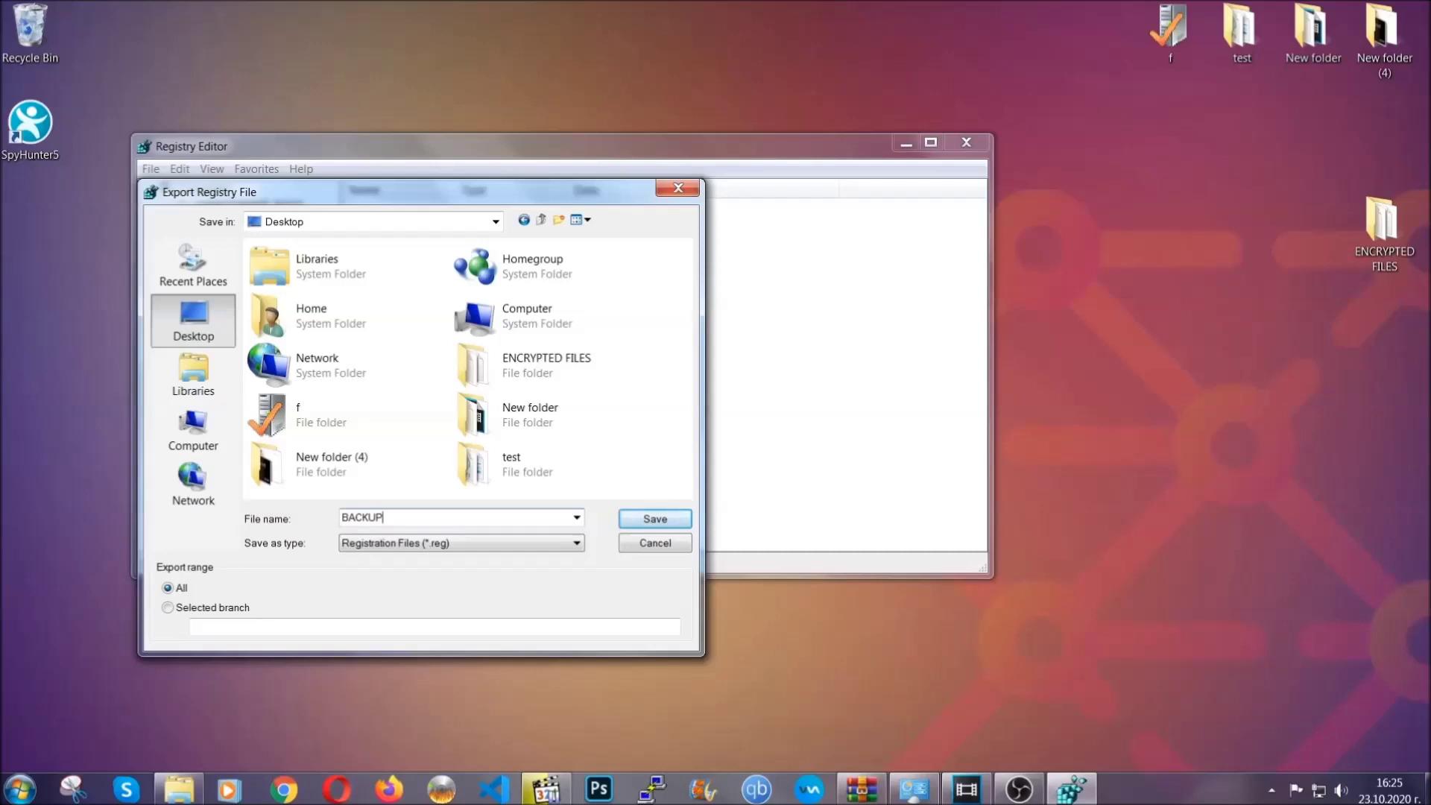
left_click(646, 521)
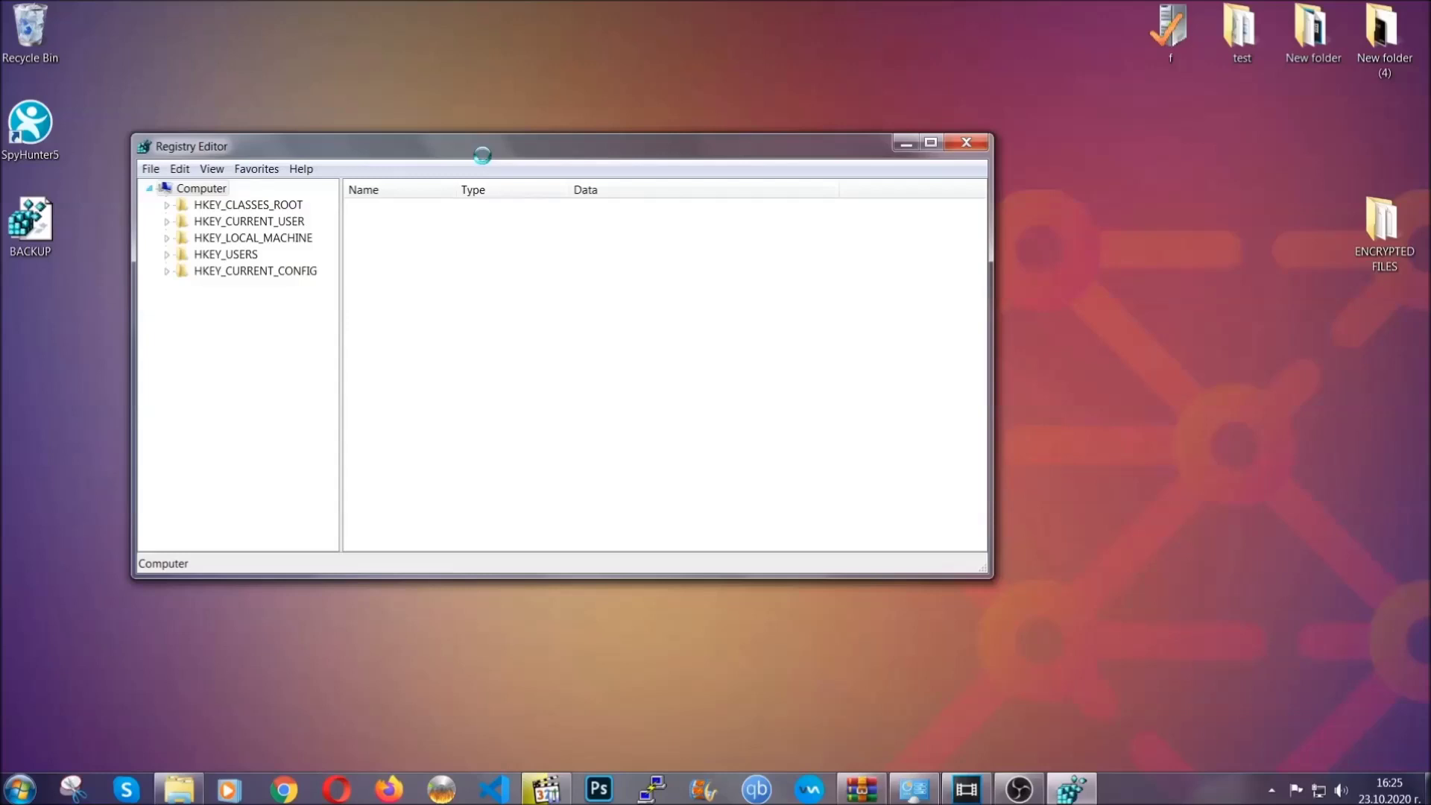
- Move the Registry Editor window, then open and dismiss the File menu
left_click_drag(482, 156, 623, 202)
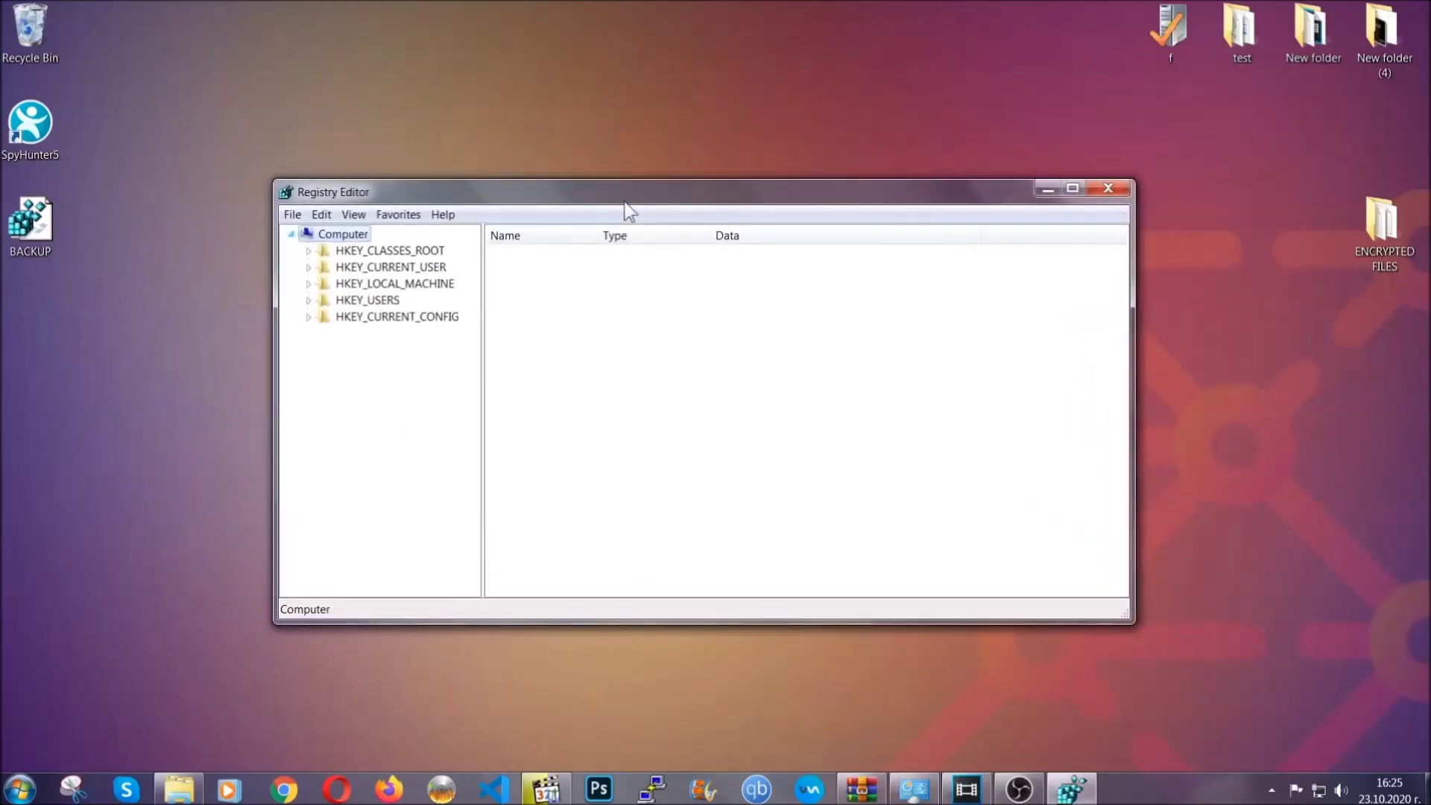
left_click(292, 215)
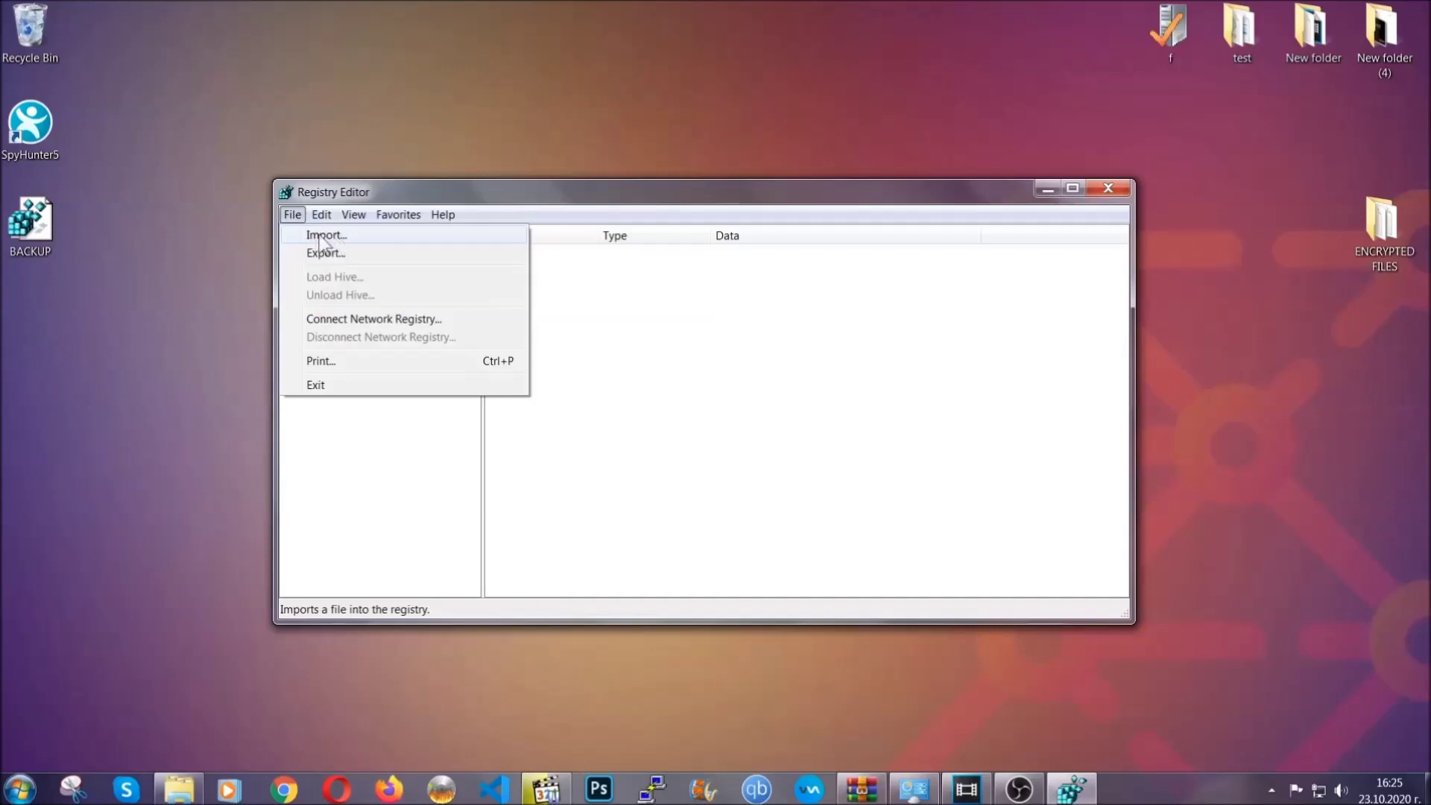
left_click(293, 218)
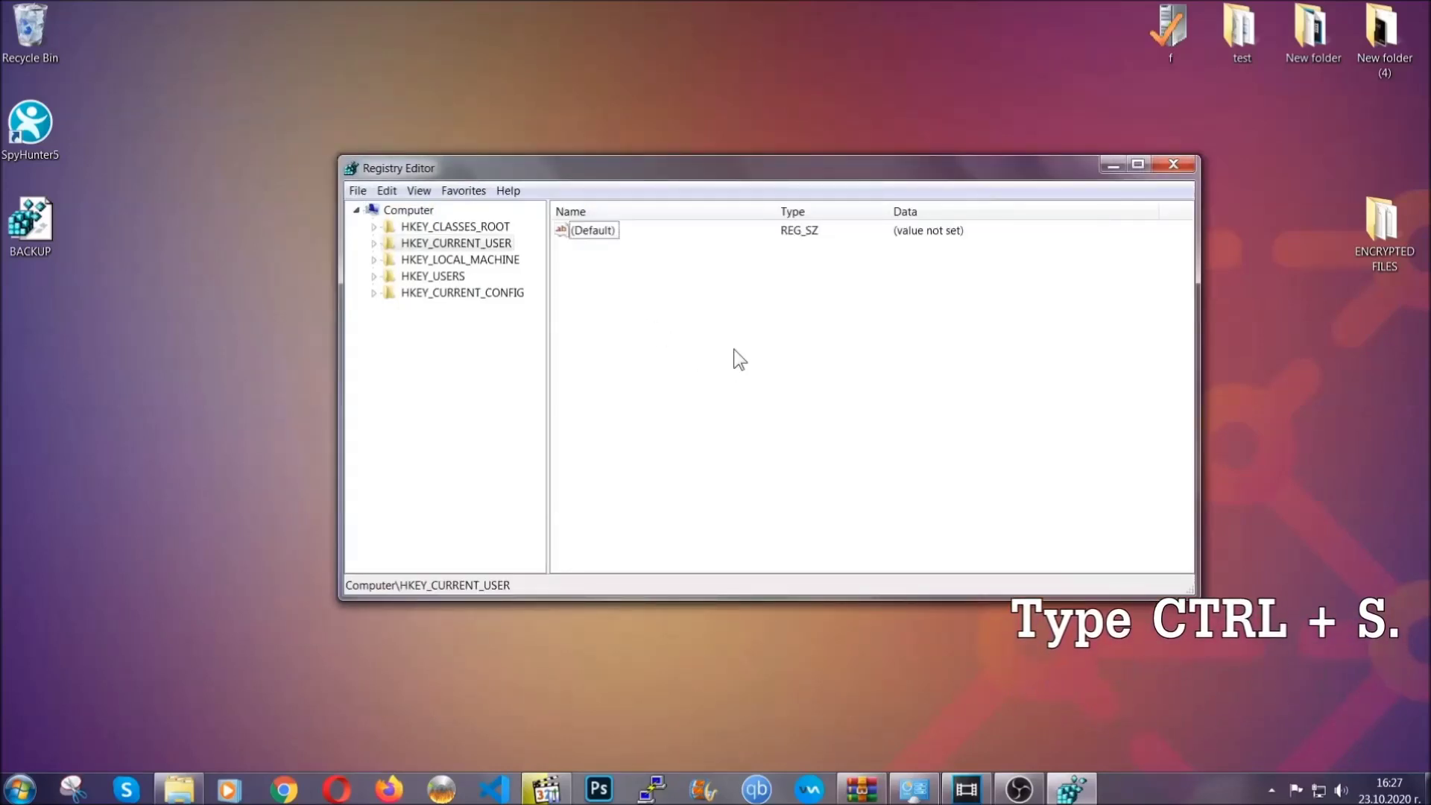
- Search the registry for RunOnce, then open the Run key listing CCXProcess, Skype and THE VIRUS
key("ctrl+f")
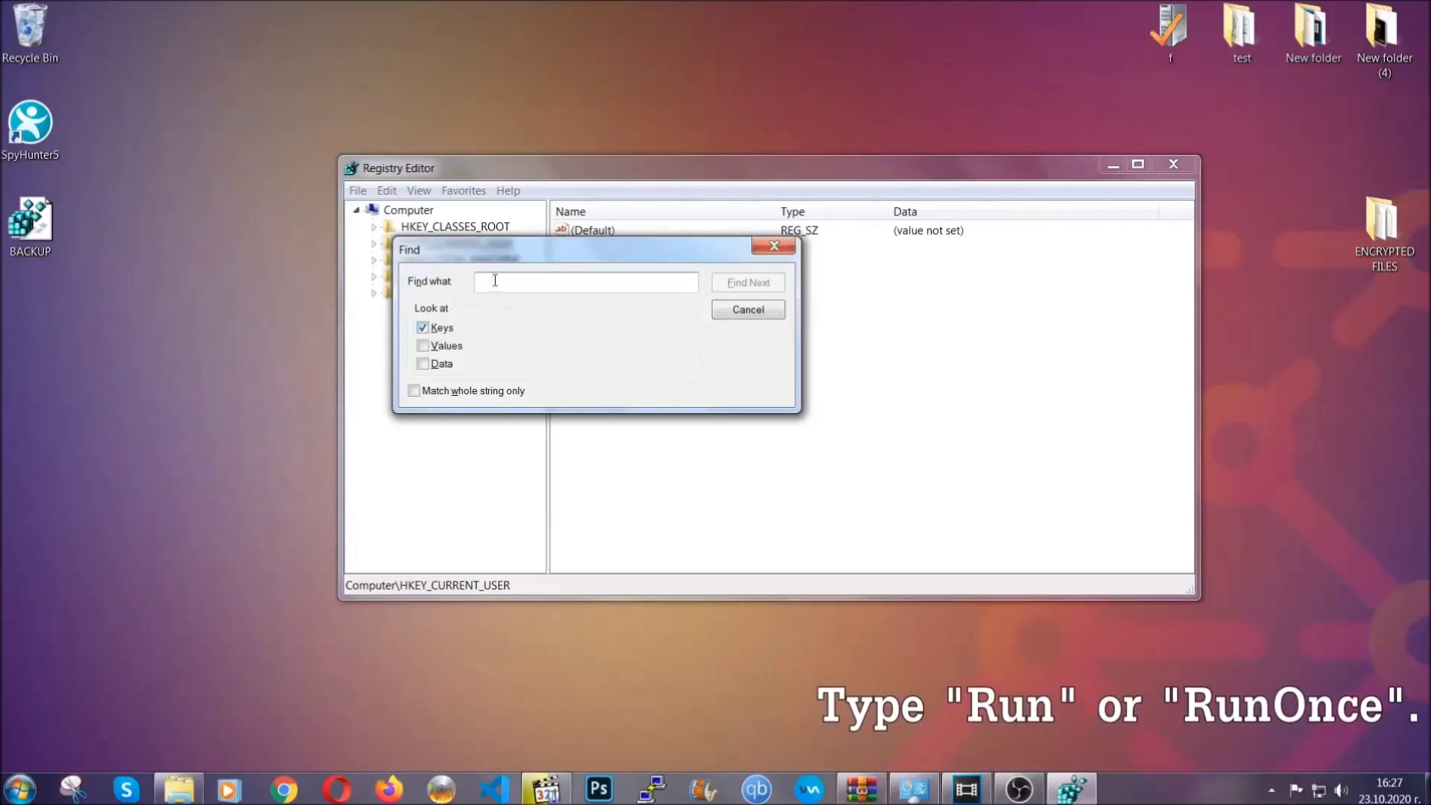
type("RunO")
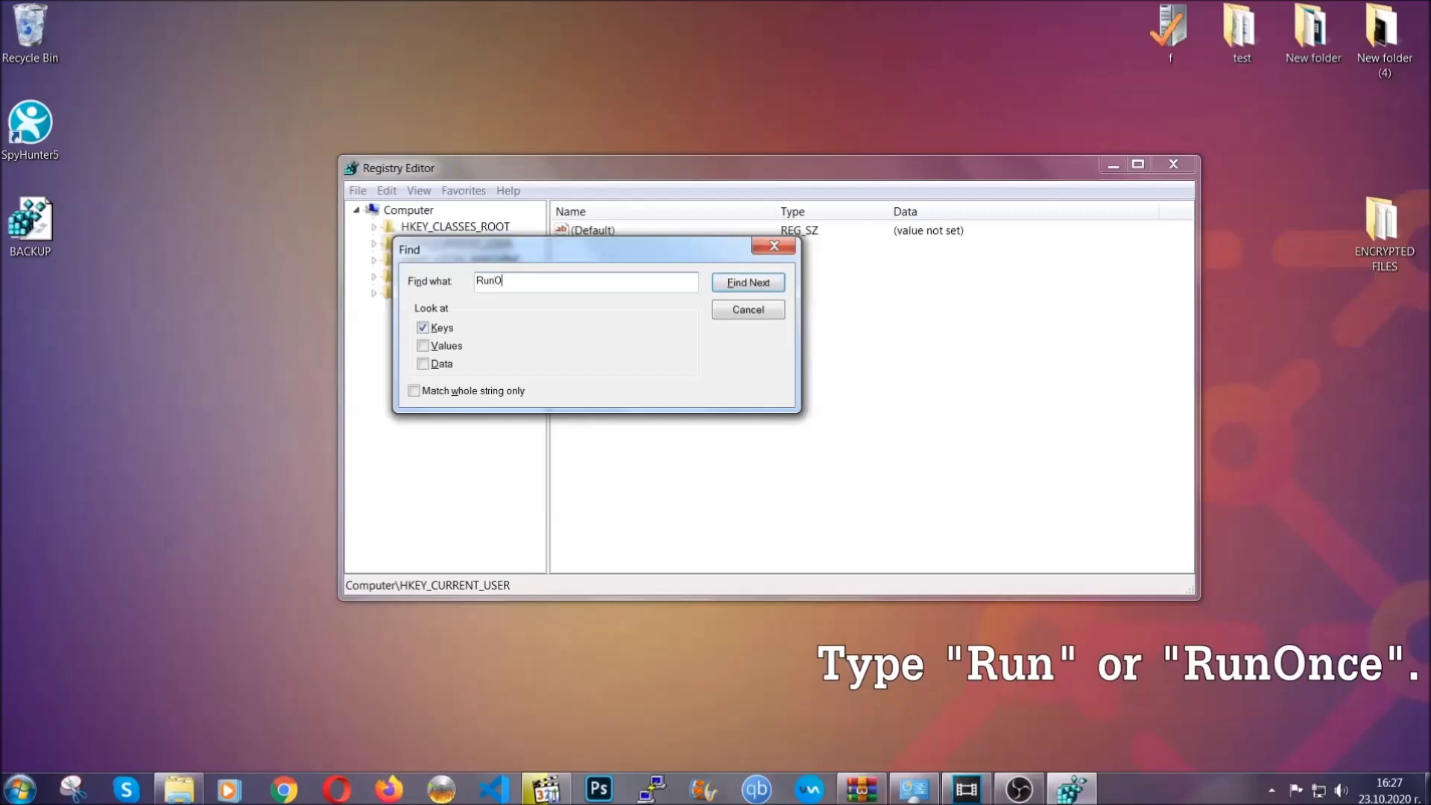
type("nce")
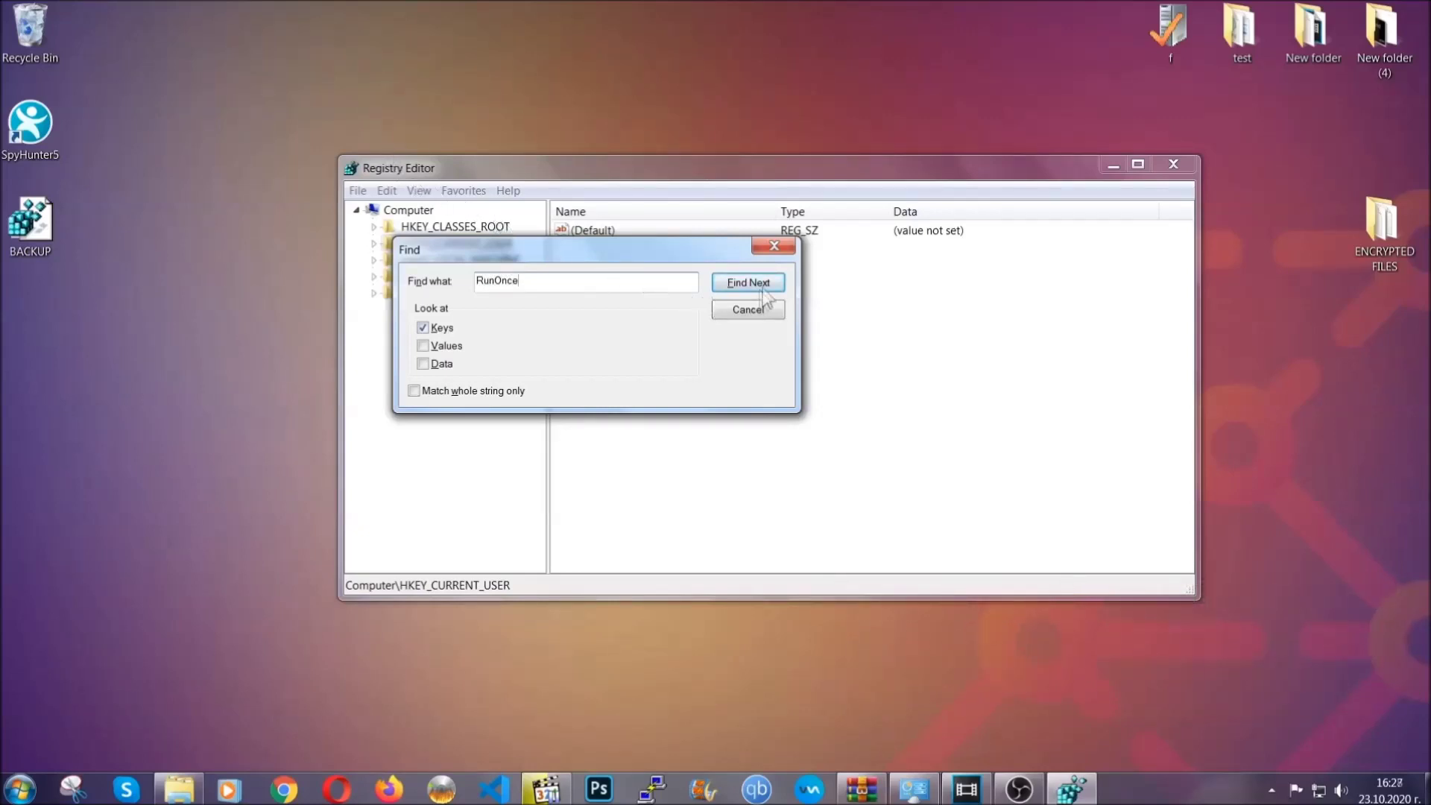
left_click(764, 287)
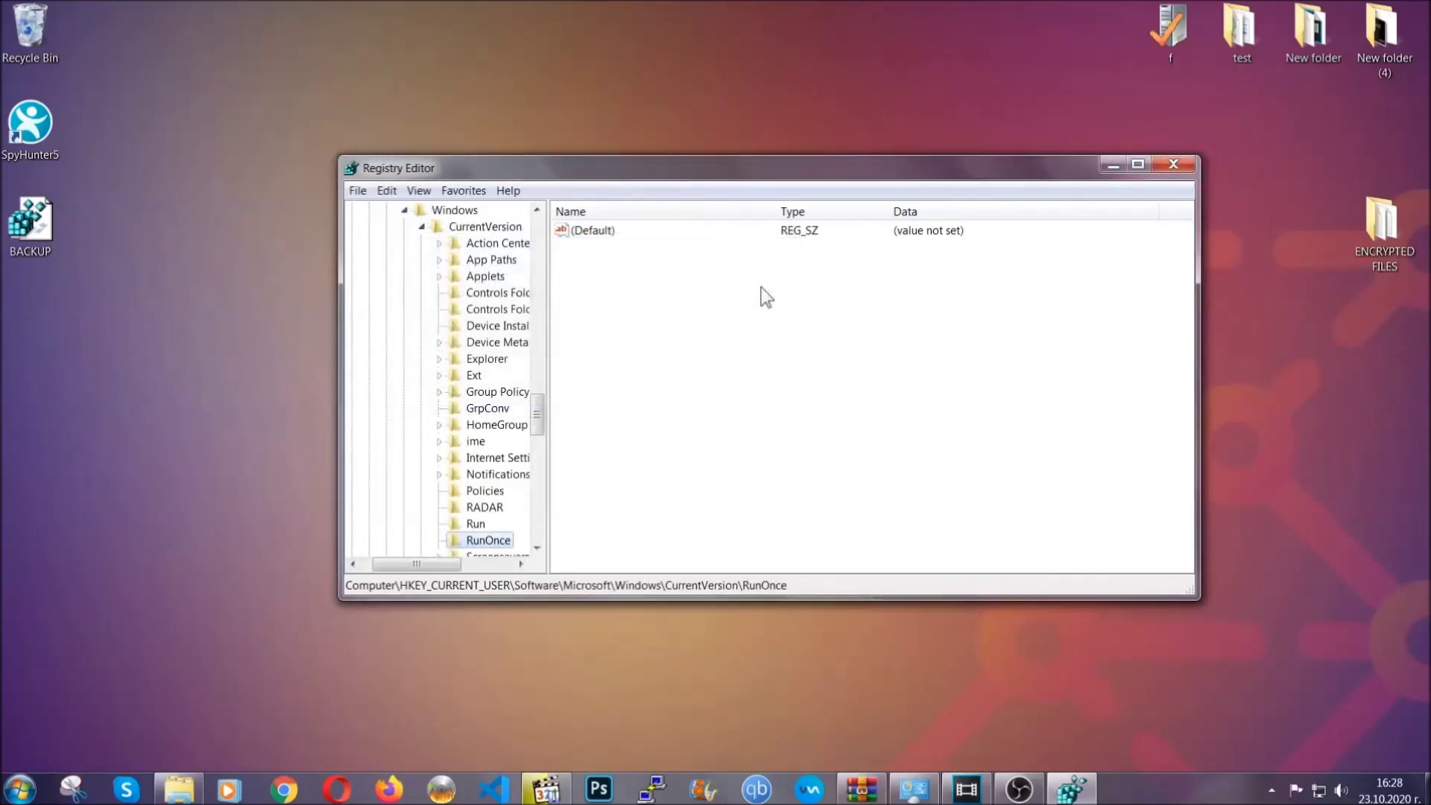
left_click_drag(543, 409, 538, 429)
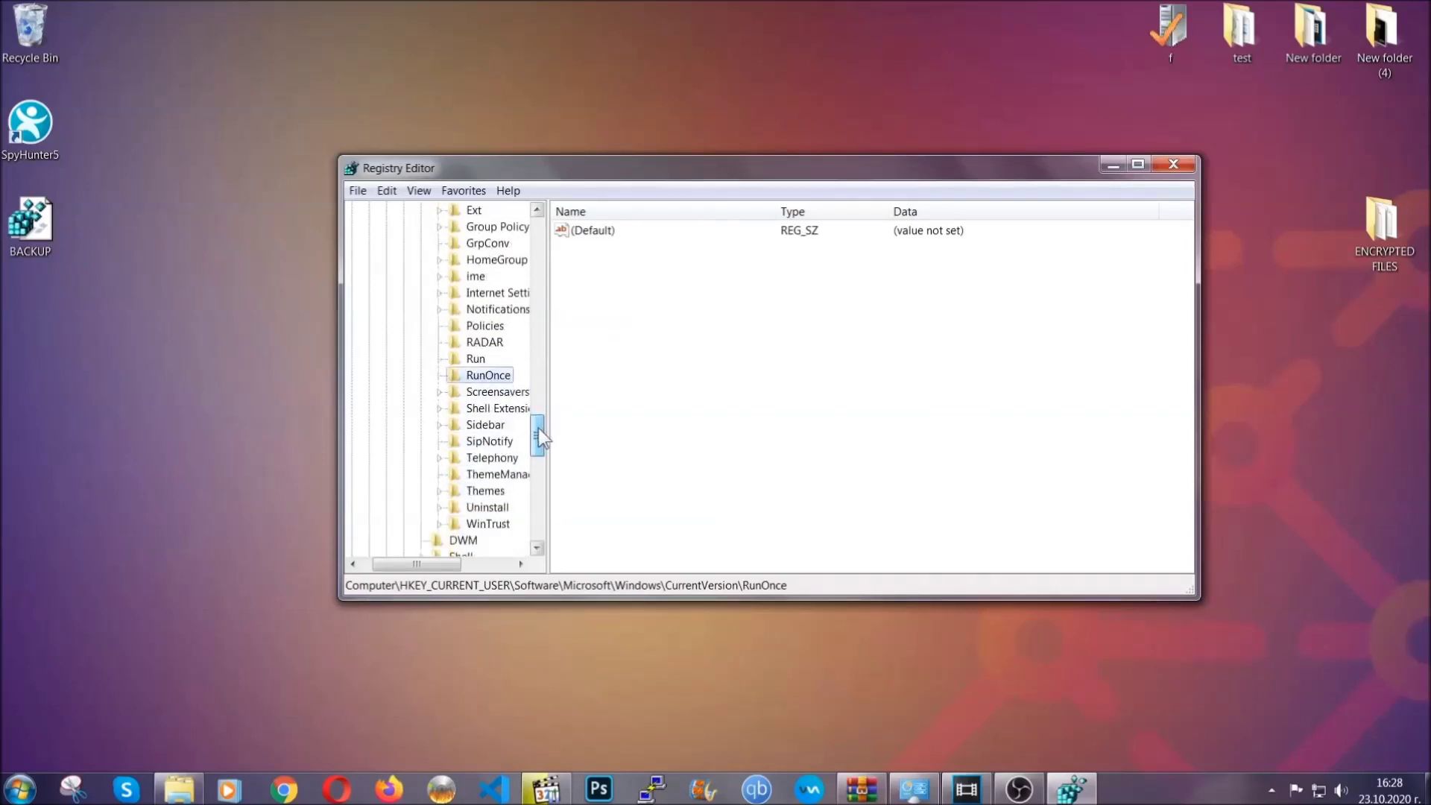
left_click(475, 360)
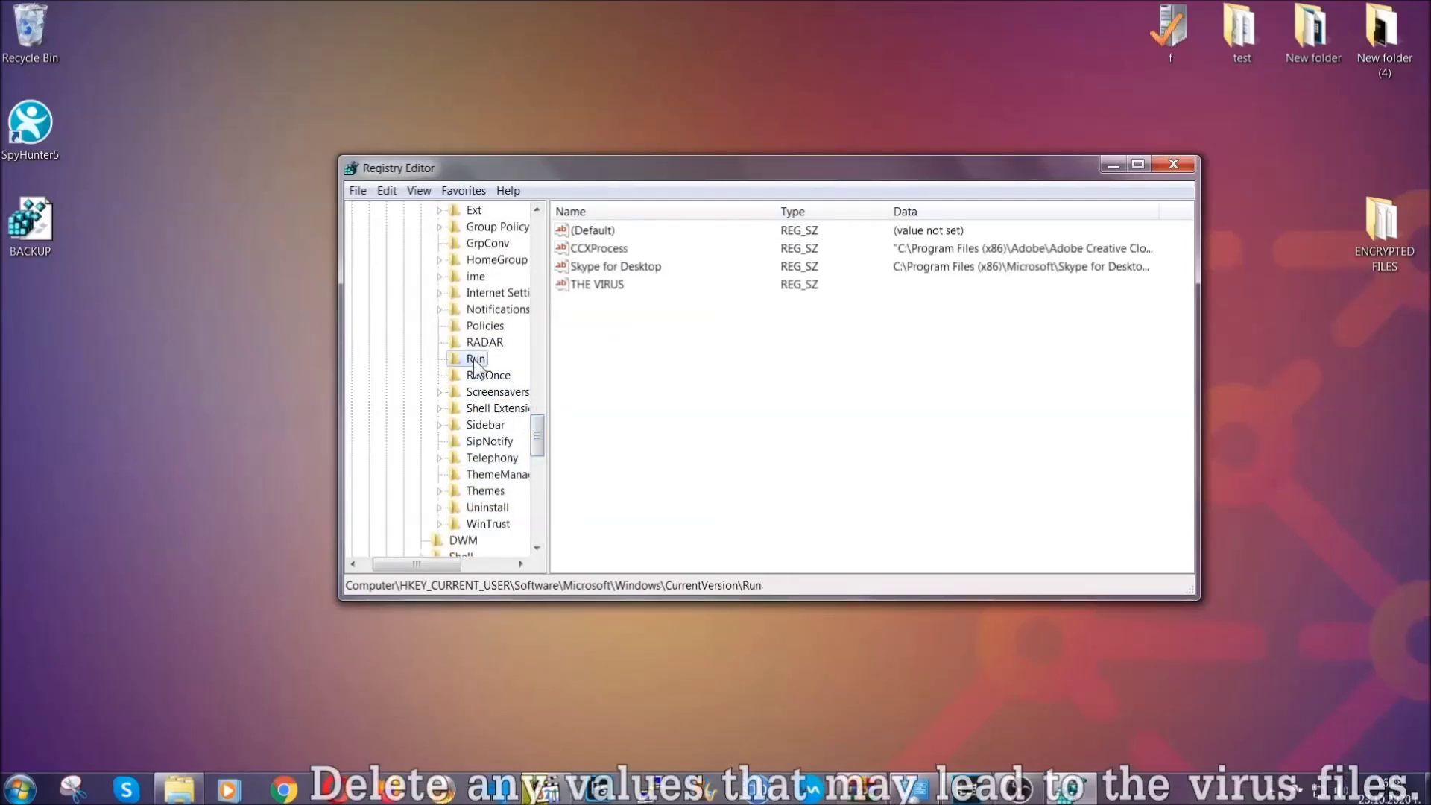
- Delete the THE VIRUS value from the Run key and confirm the deletion
left_click(586, 287)
right_click(587, 286)
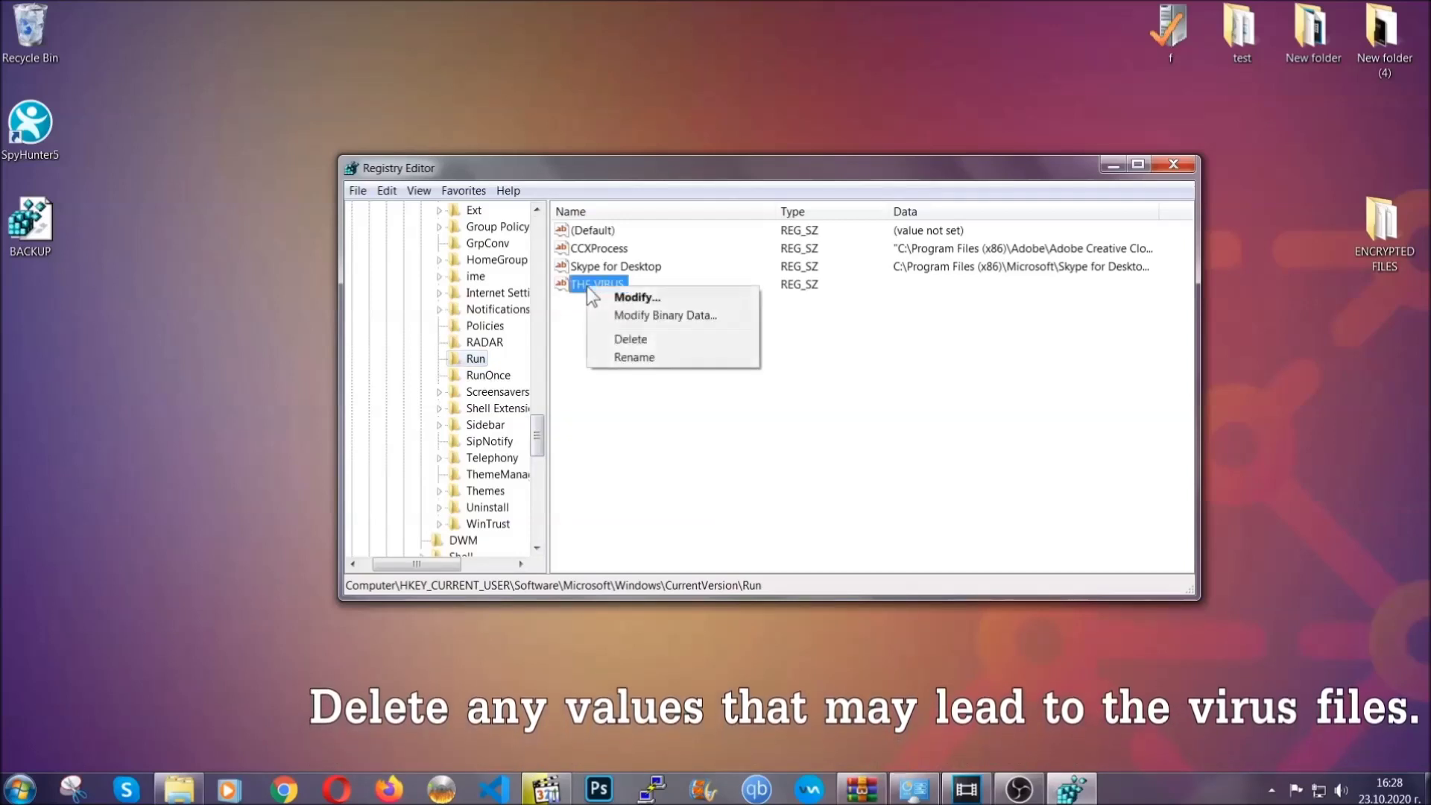
left_click(621, 339)
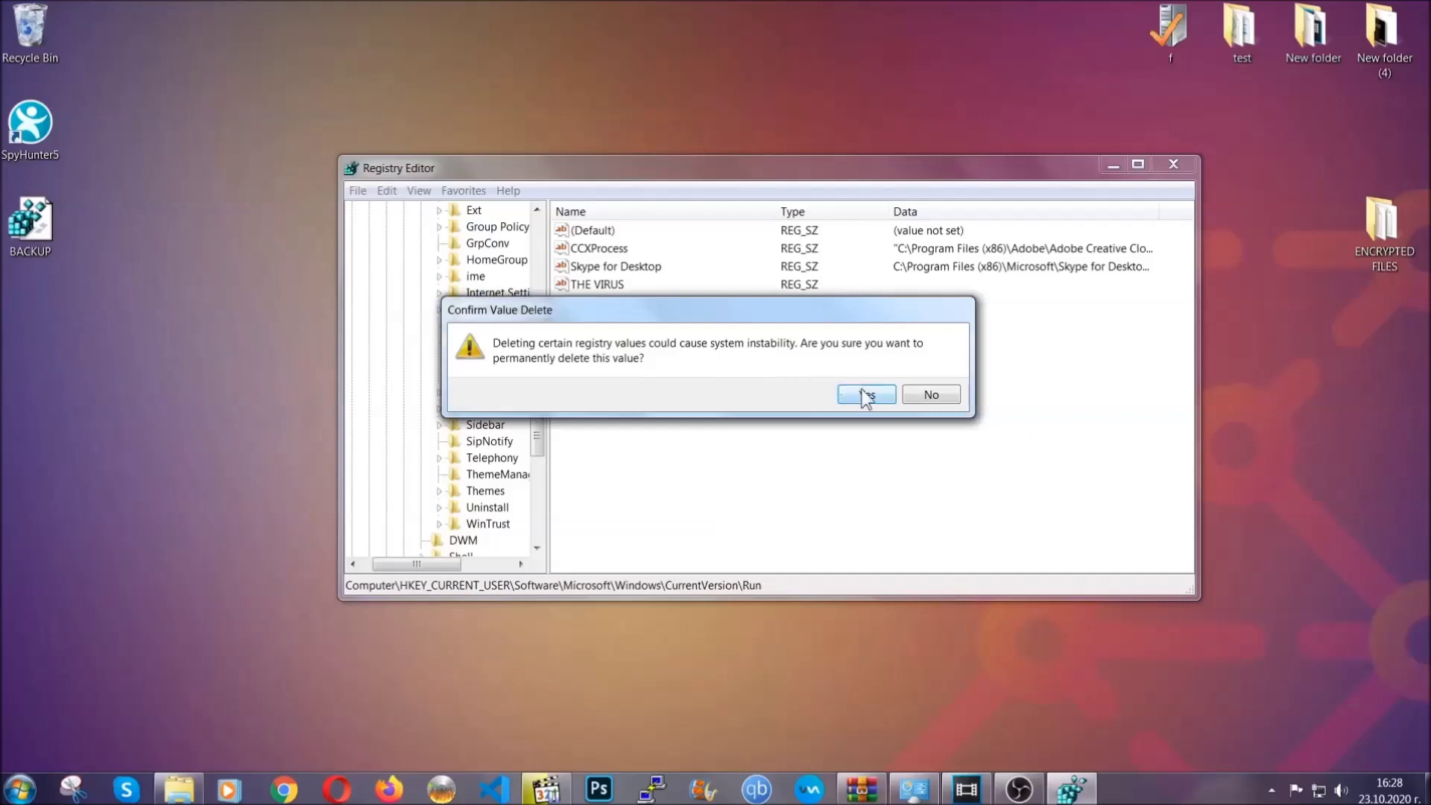
left_click(866, 396)
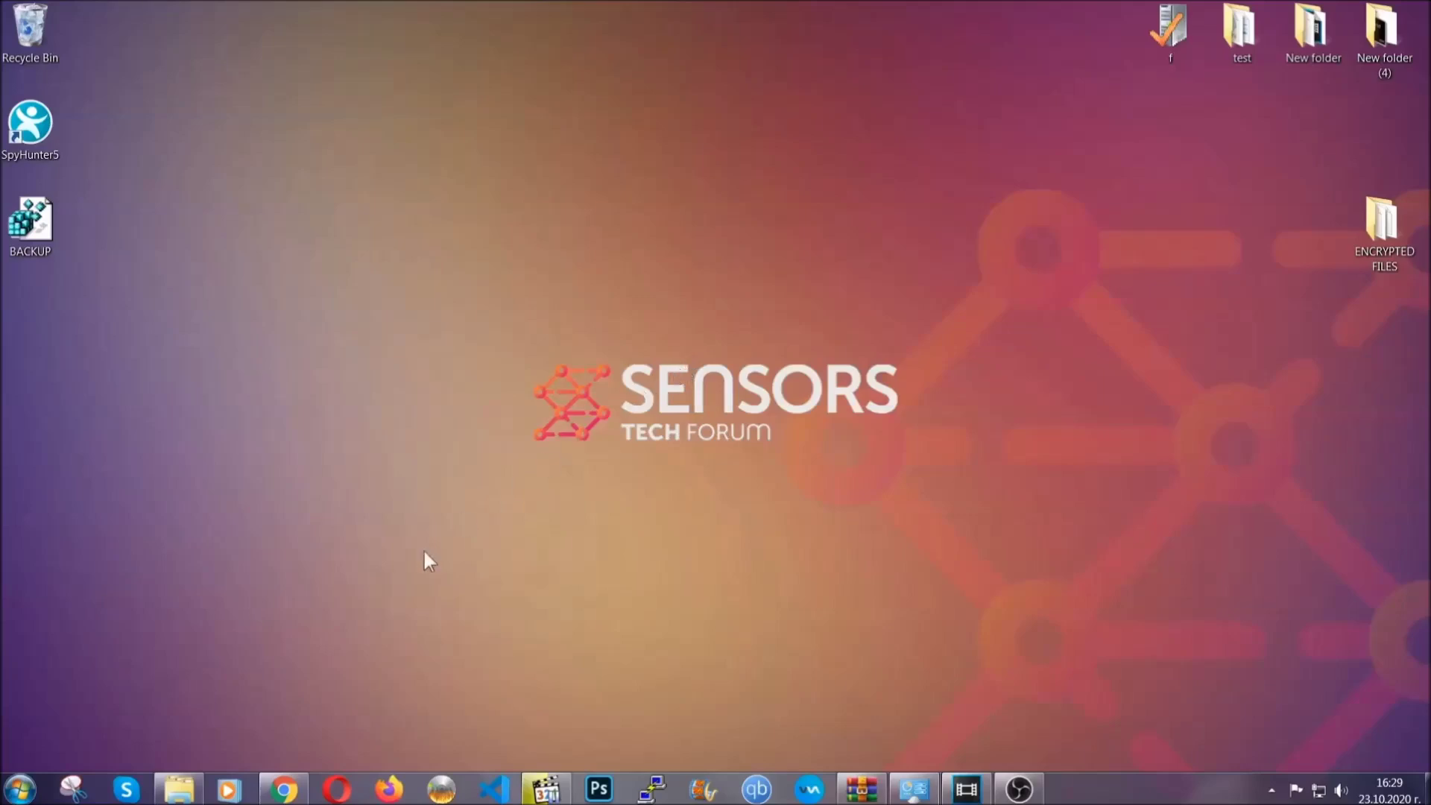
- Bring back the Chrome recovery article and expand 'Method 2 - Restore Data via Windows Backup'
left_click(285, 789)
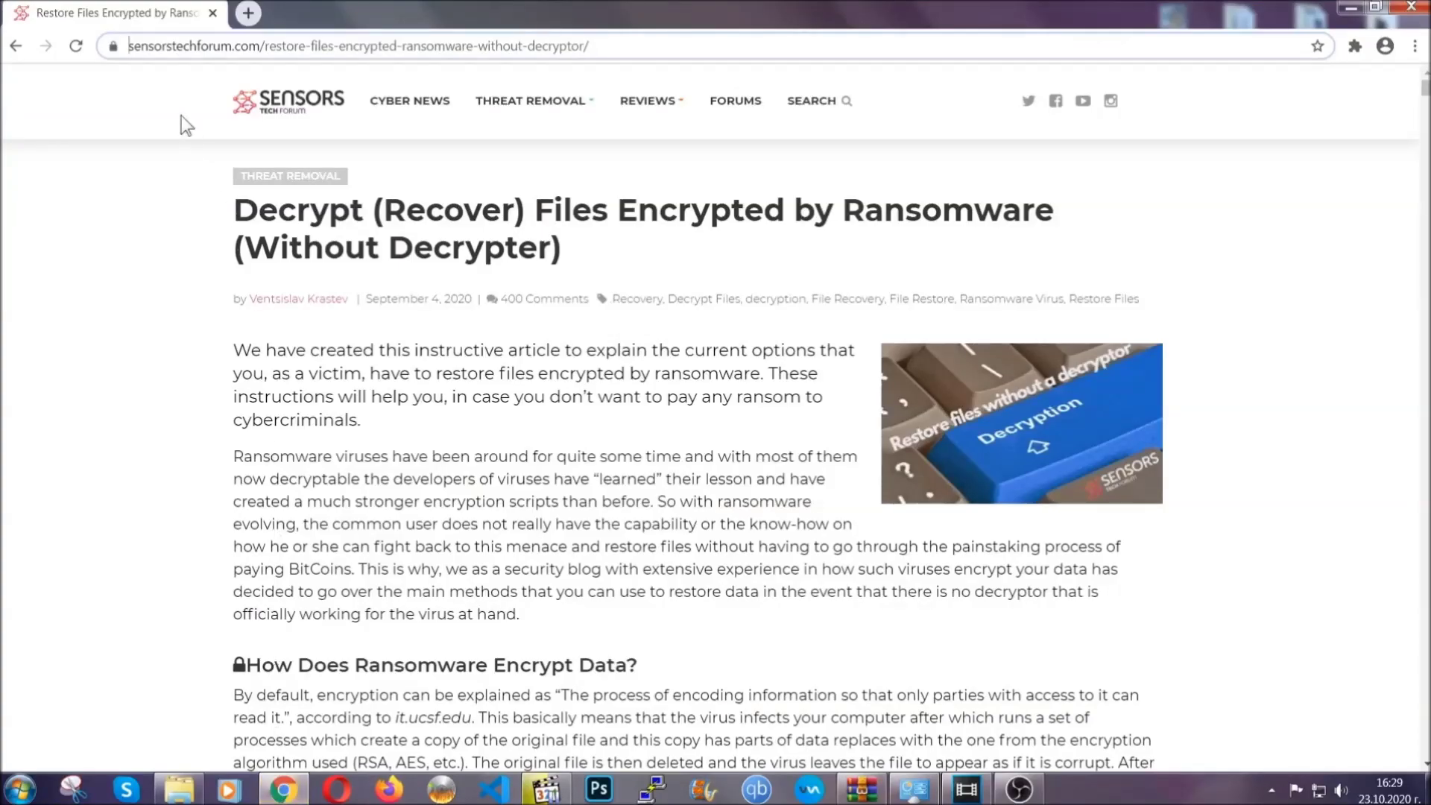
left_click_drag(129, 46, 645, 53)
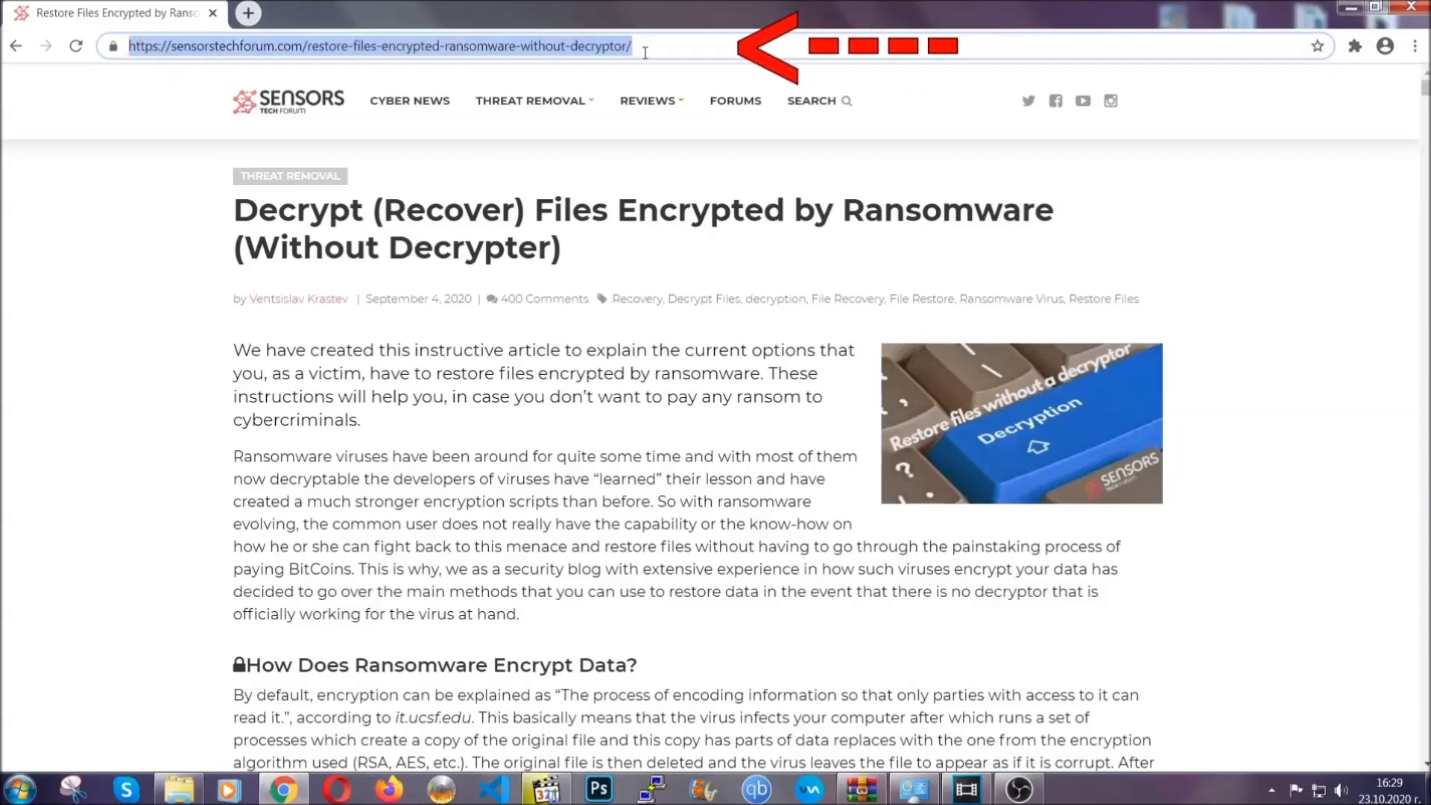
mouse_move(648, 102)
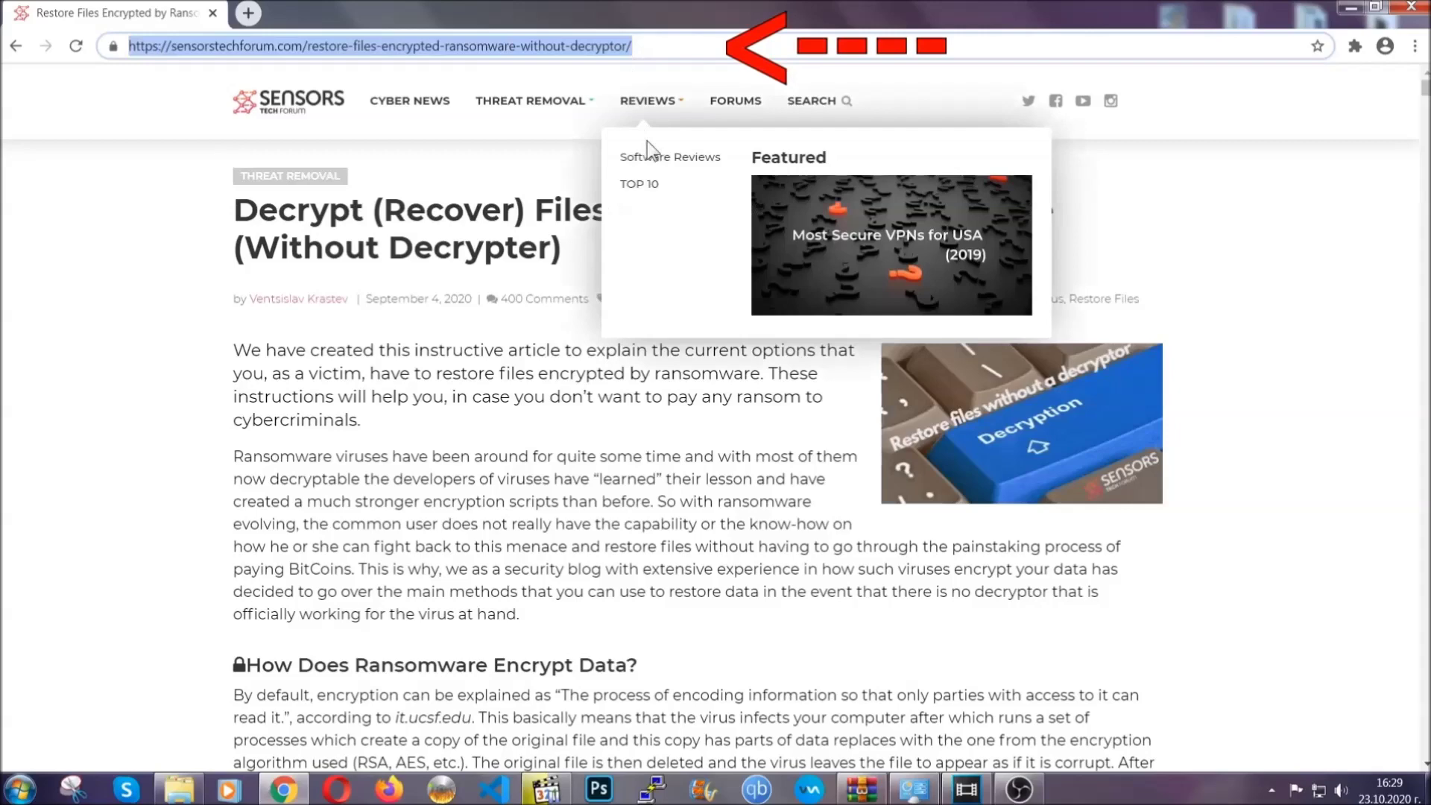
scroll(737, 406, "down", 3)
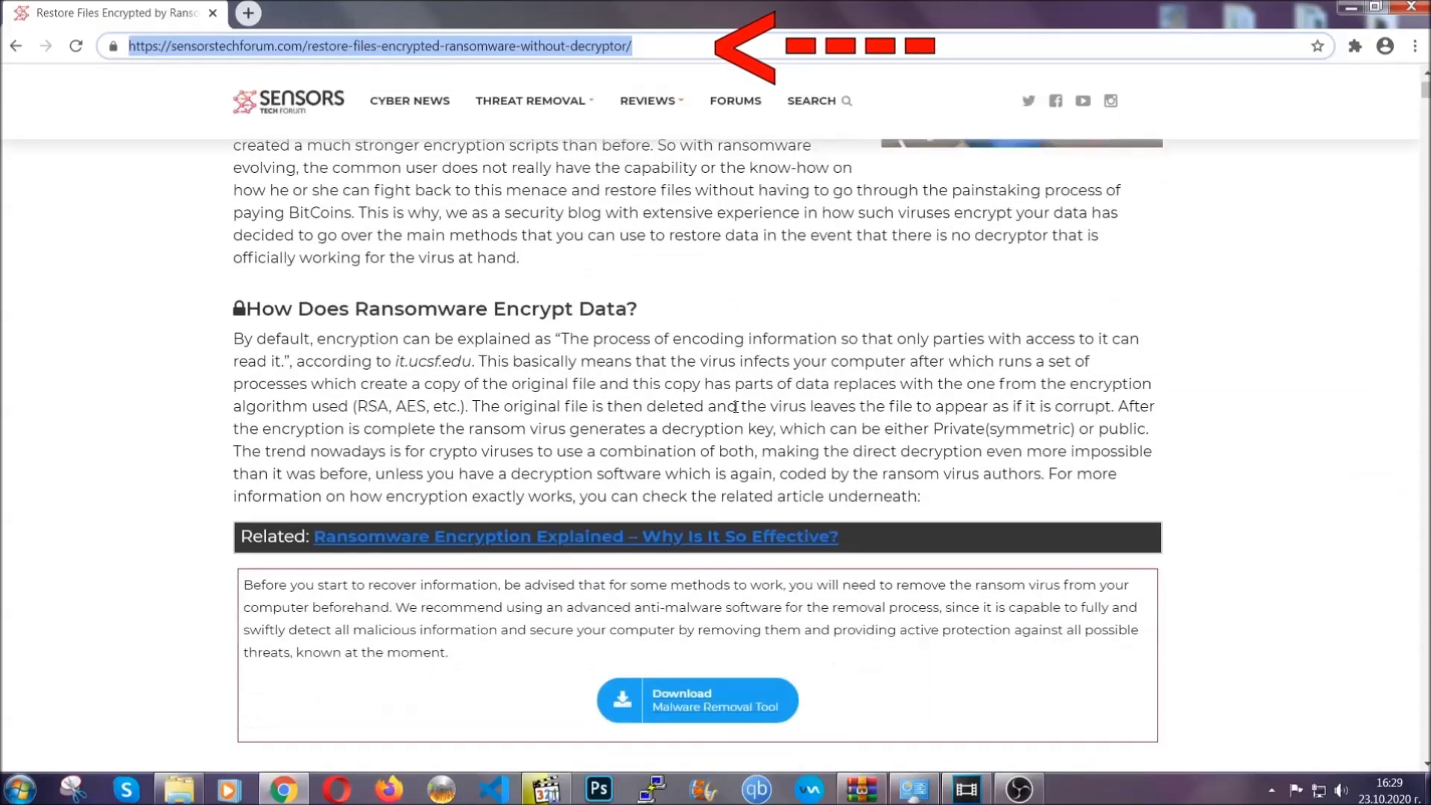
scroll(737, 406, "down", 2)
scroll(735, 406, "down", 2)
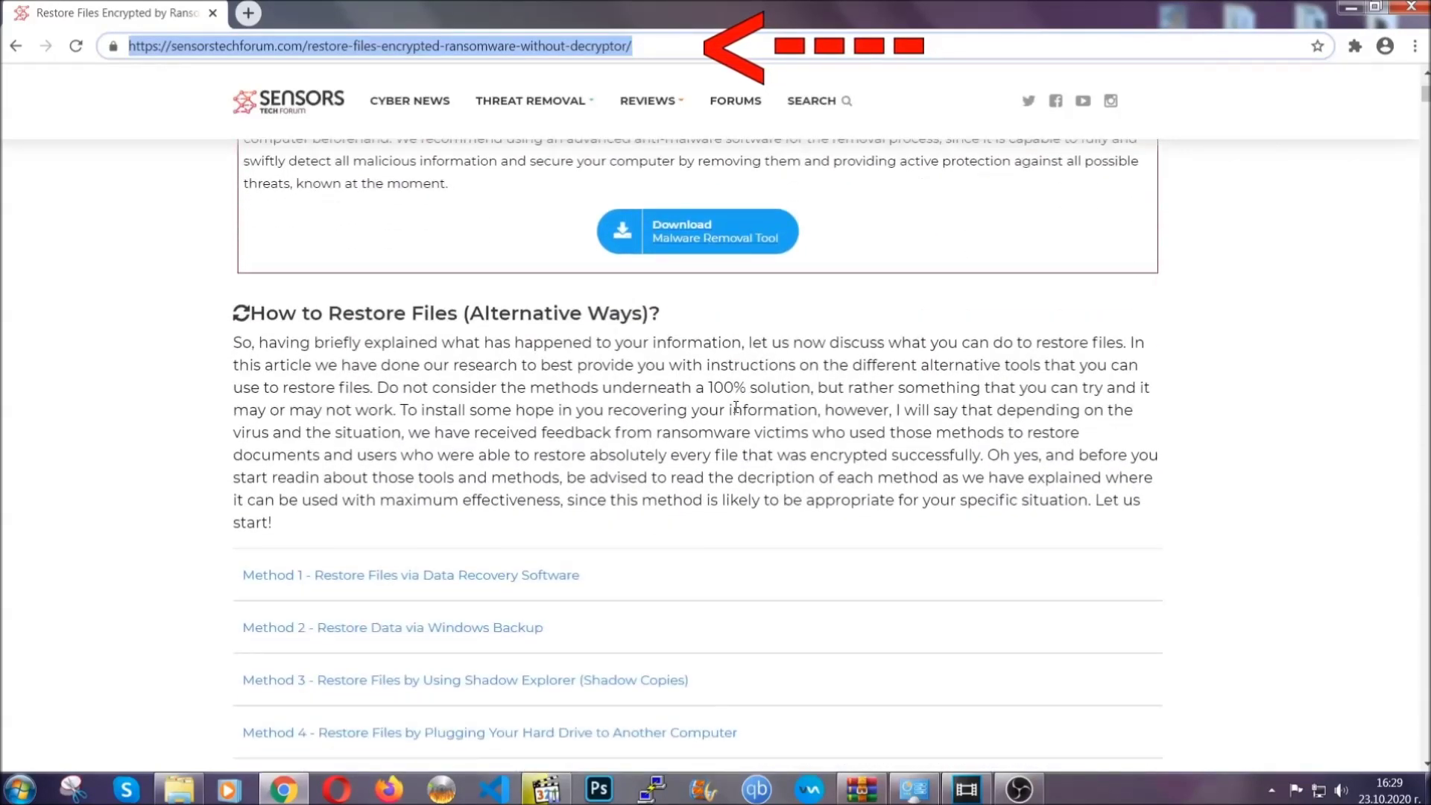
scroll(736, 409, "down", 1)
scroll(737, 409, "down", 2)
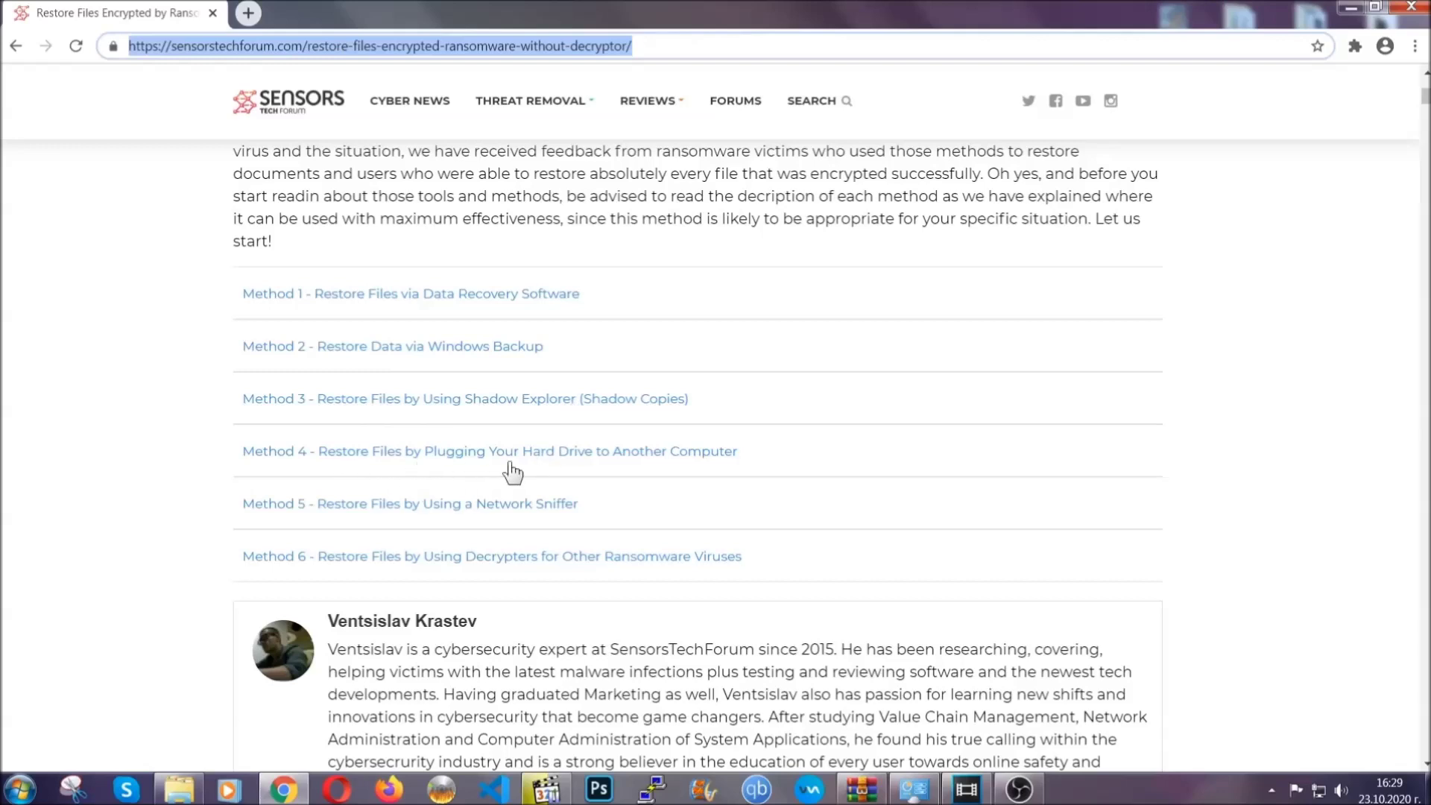
left_click(447, 346)
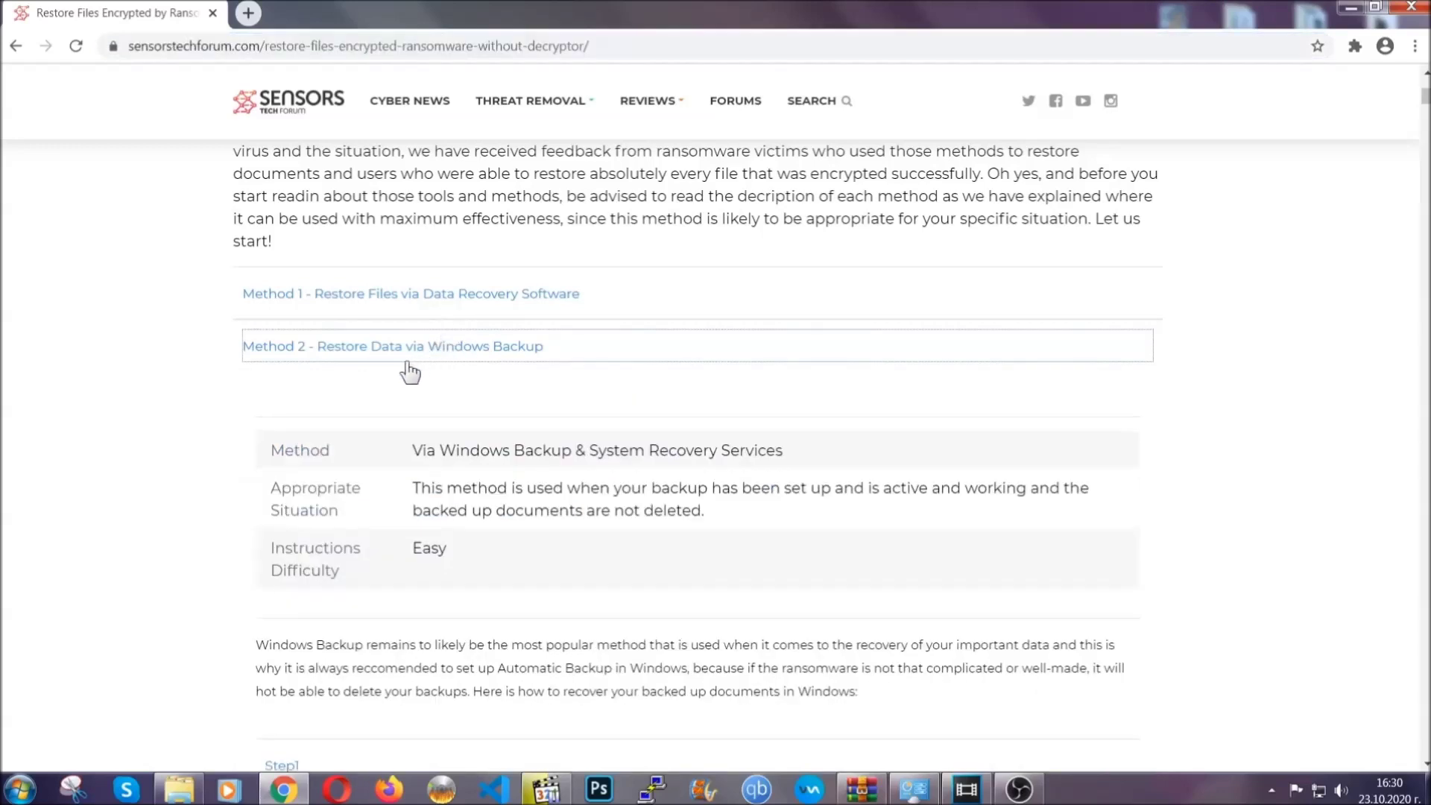
- Expand Step1, Step2 and Step3 of the Windows Backup method, then minimize Chrome
left_click_drag(425, 427, 503, 558)
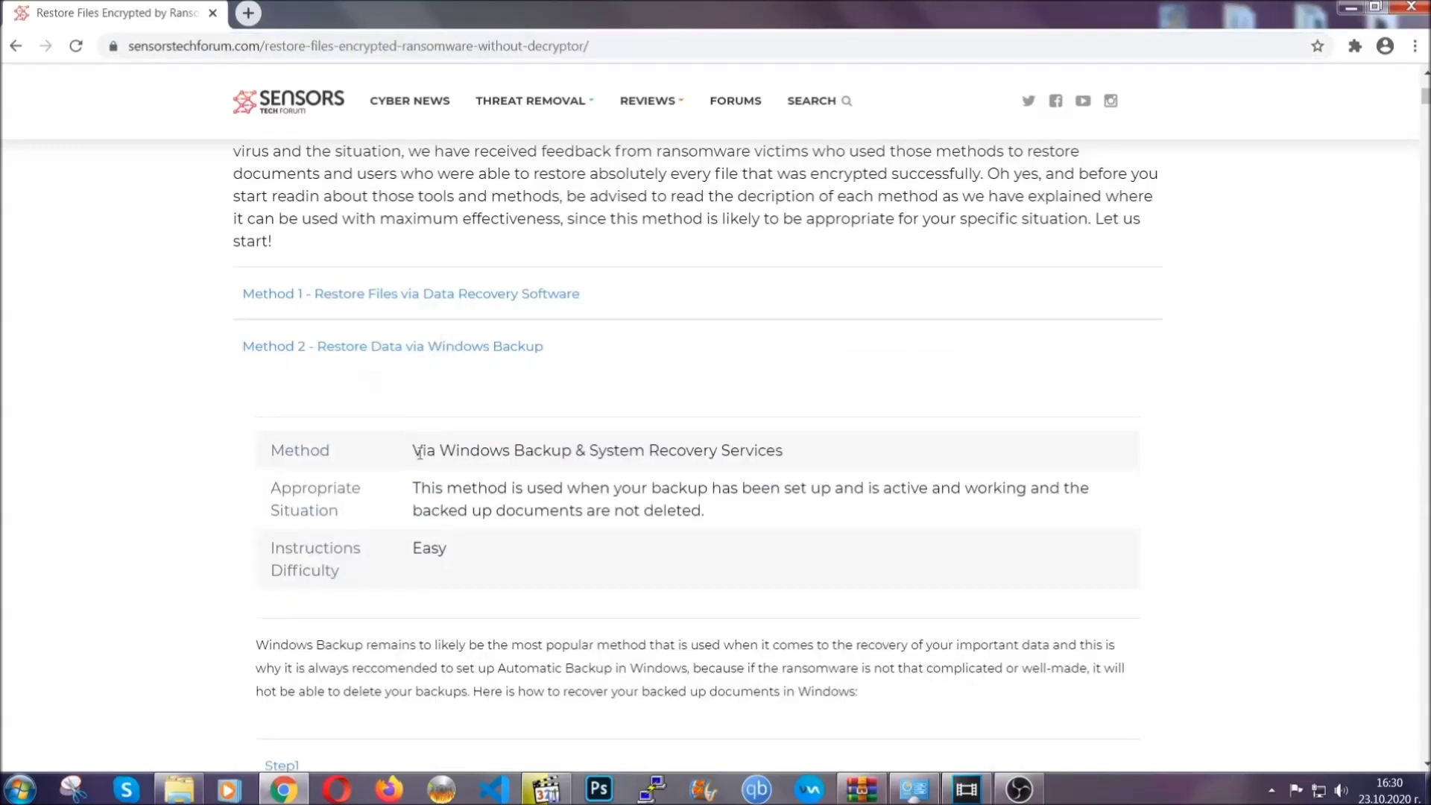
left_click(509, 558)
scroll(511, 556, "down", 3)
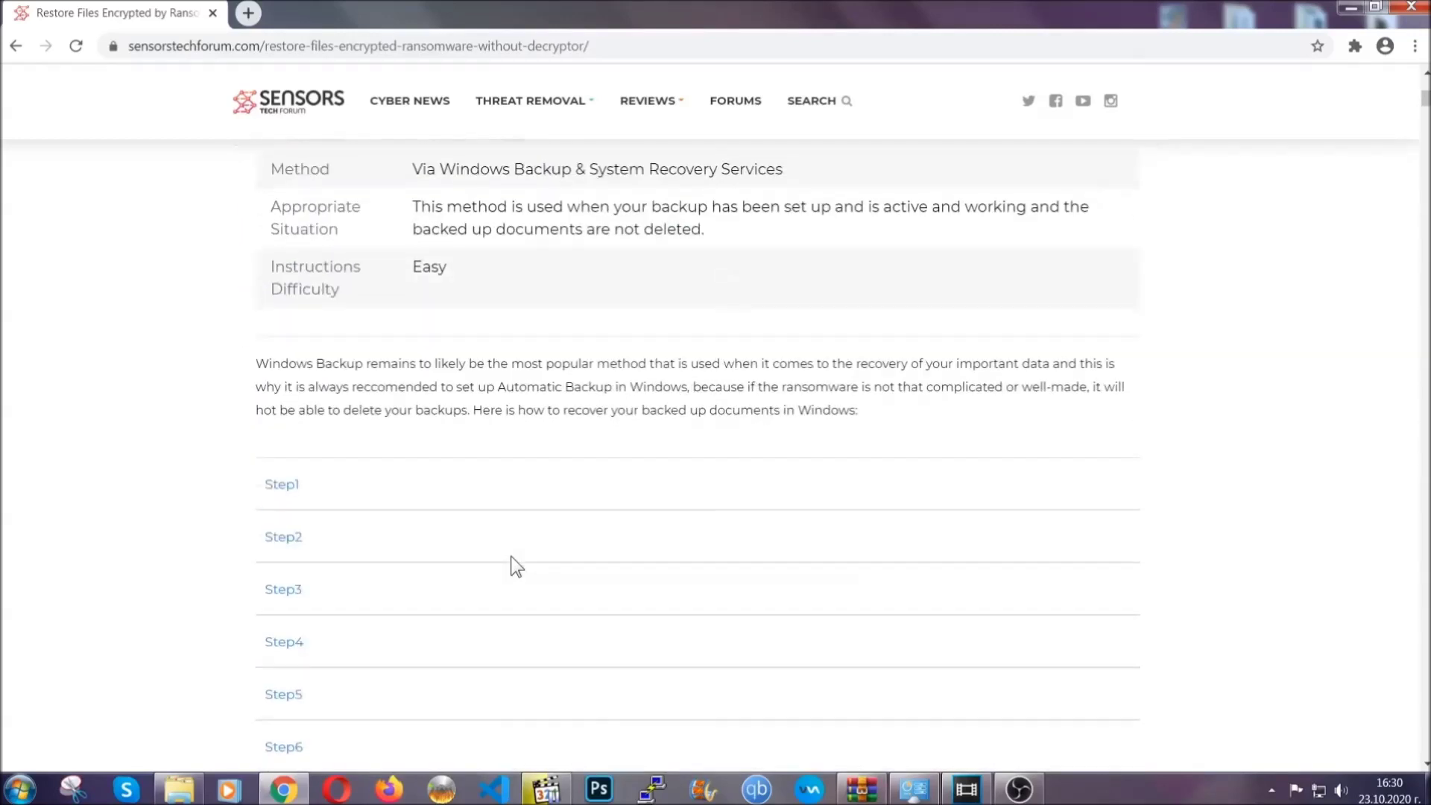
scroll(511, 555, "down", 1)
left_click(293, 391)
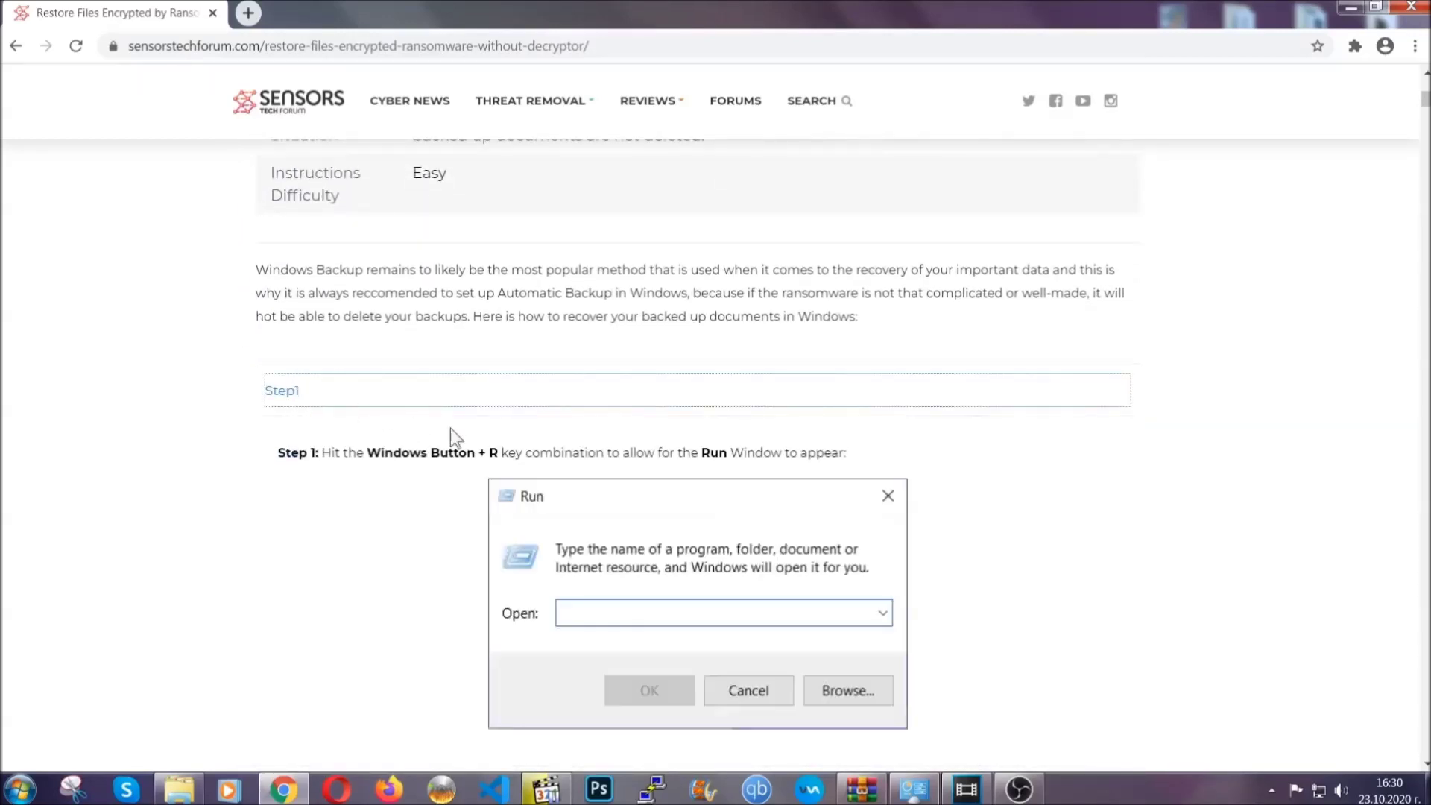
scroll(671, 463, "down", 3)
left_click(335, 469)
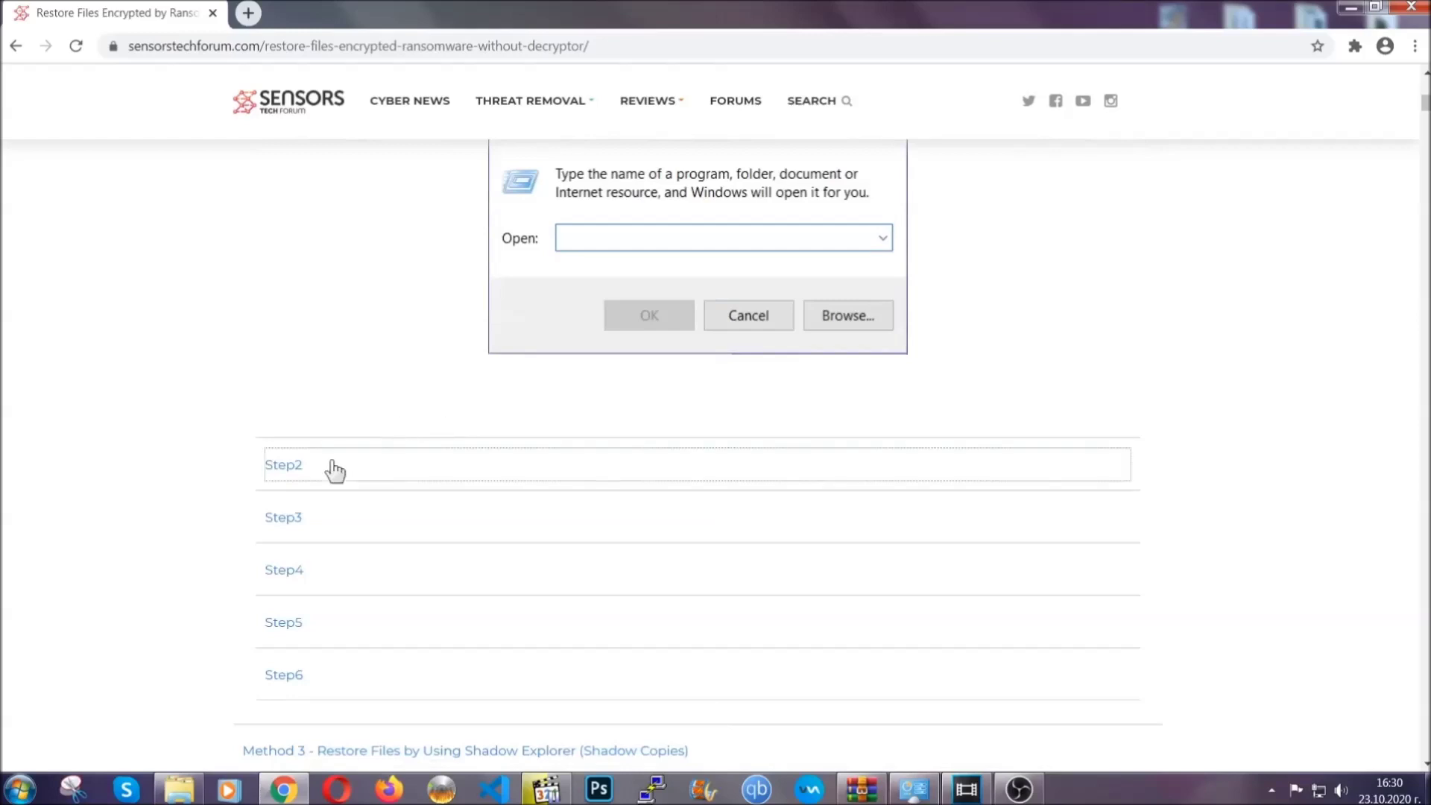
scroll(594, 473, "down", 3)
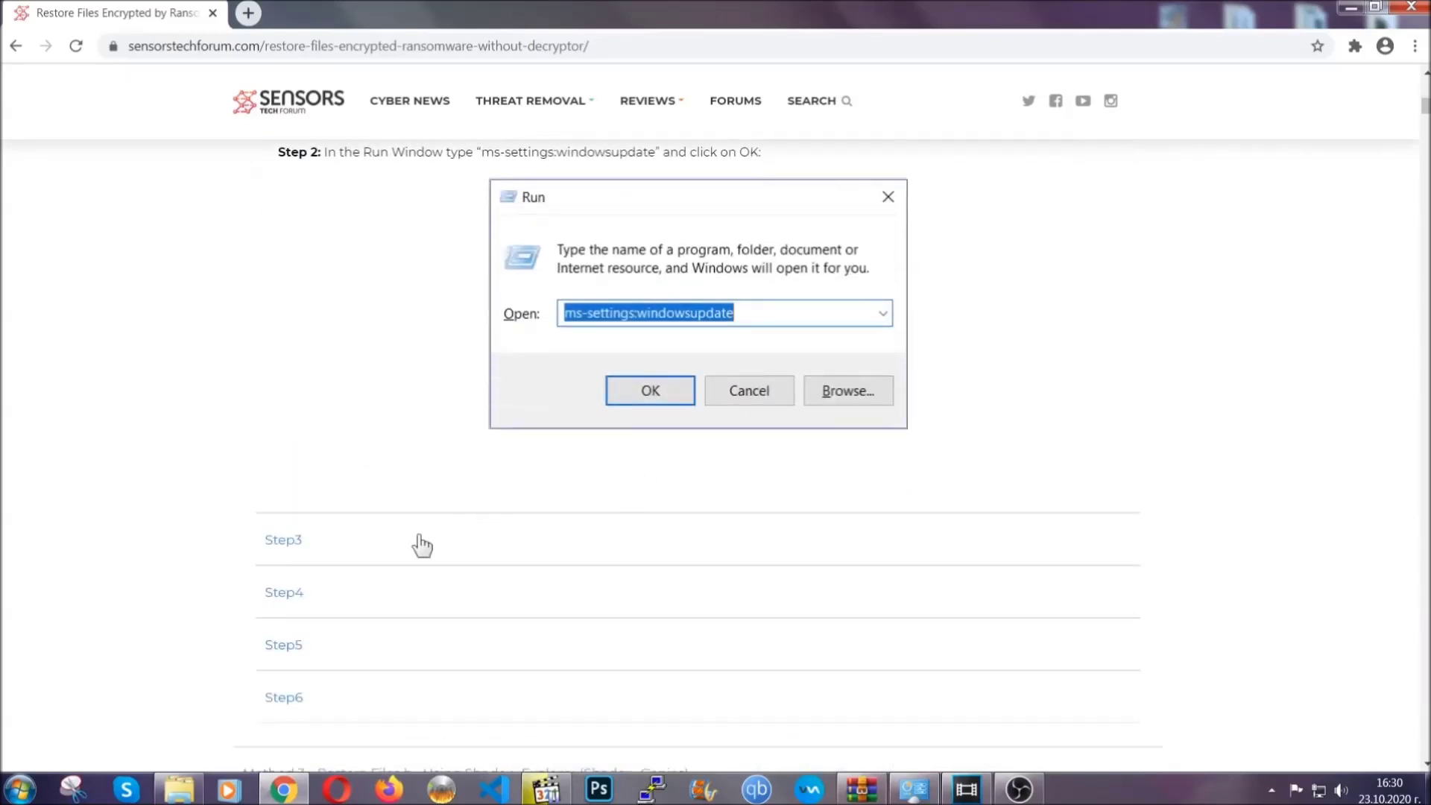
left_click(423, 544)
scroll(633, 511, "down", 1)
scroll(631, 505, "down", 2)
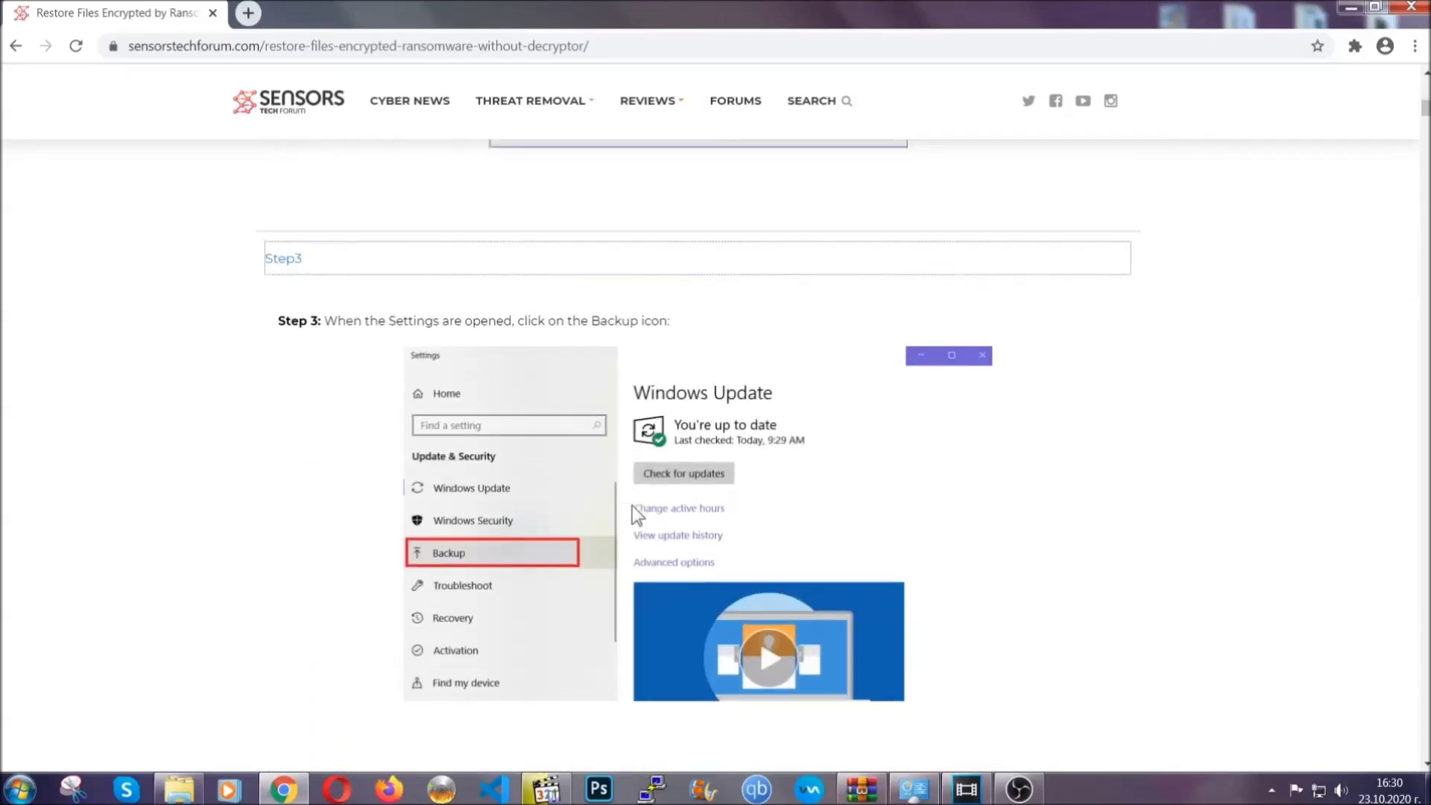
scroll(631, 506, "down", 2)
scroll(629, 508, "down", 2)
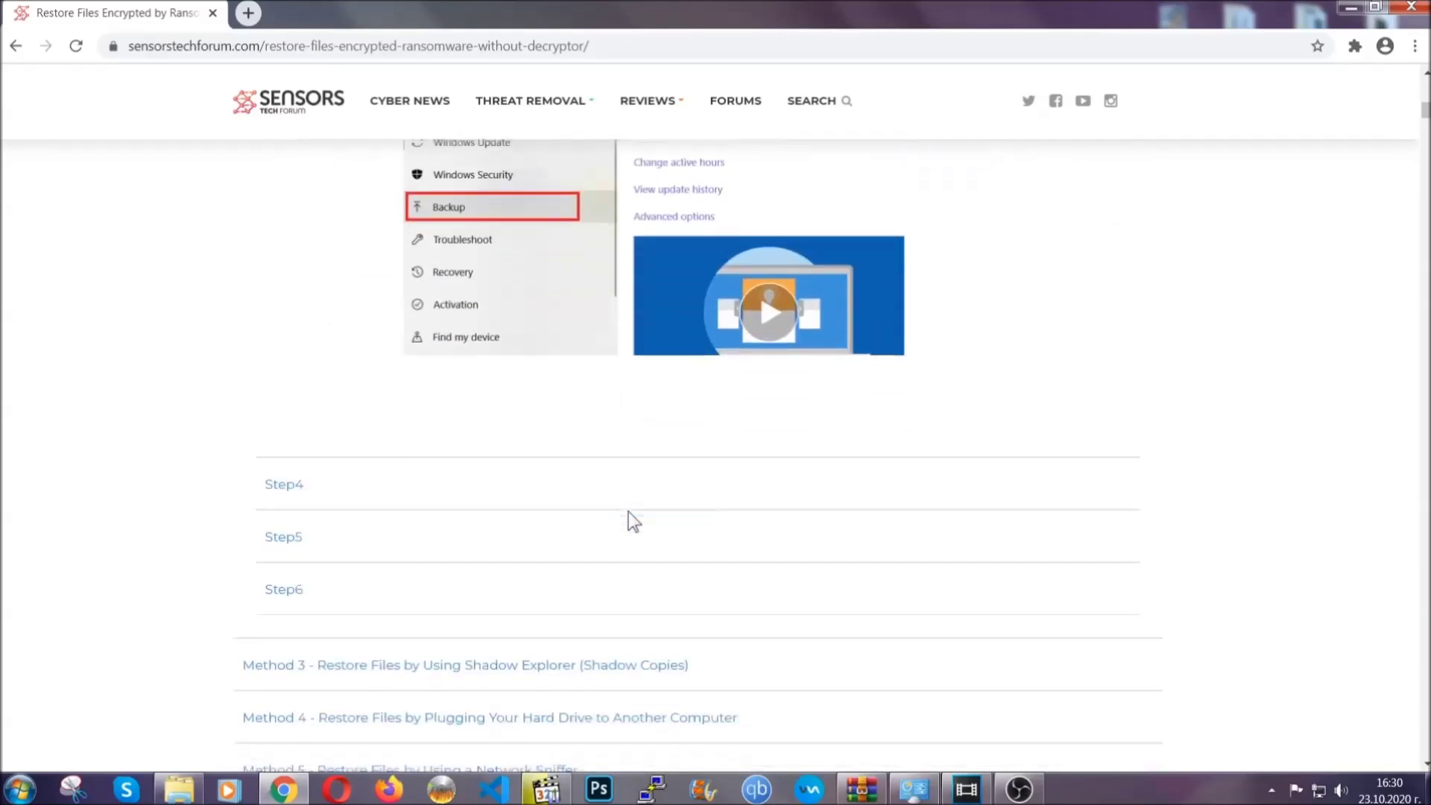
scroll(629, 512, "down", 1)
scroll(628, 513, "down", 2)
scroll(628, 512, "down", 2)
scroll(628, 513, "down", 1)
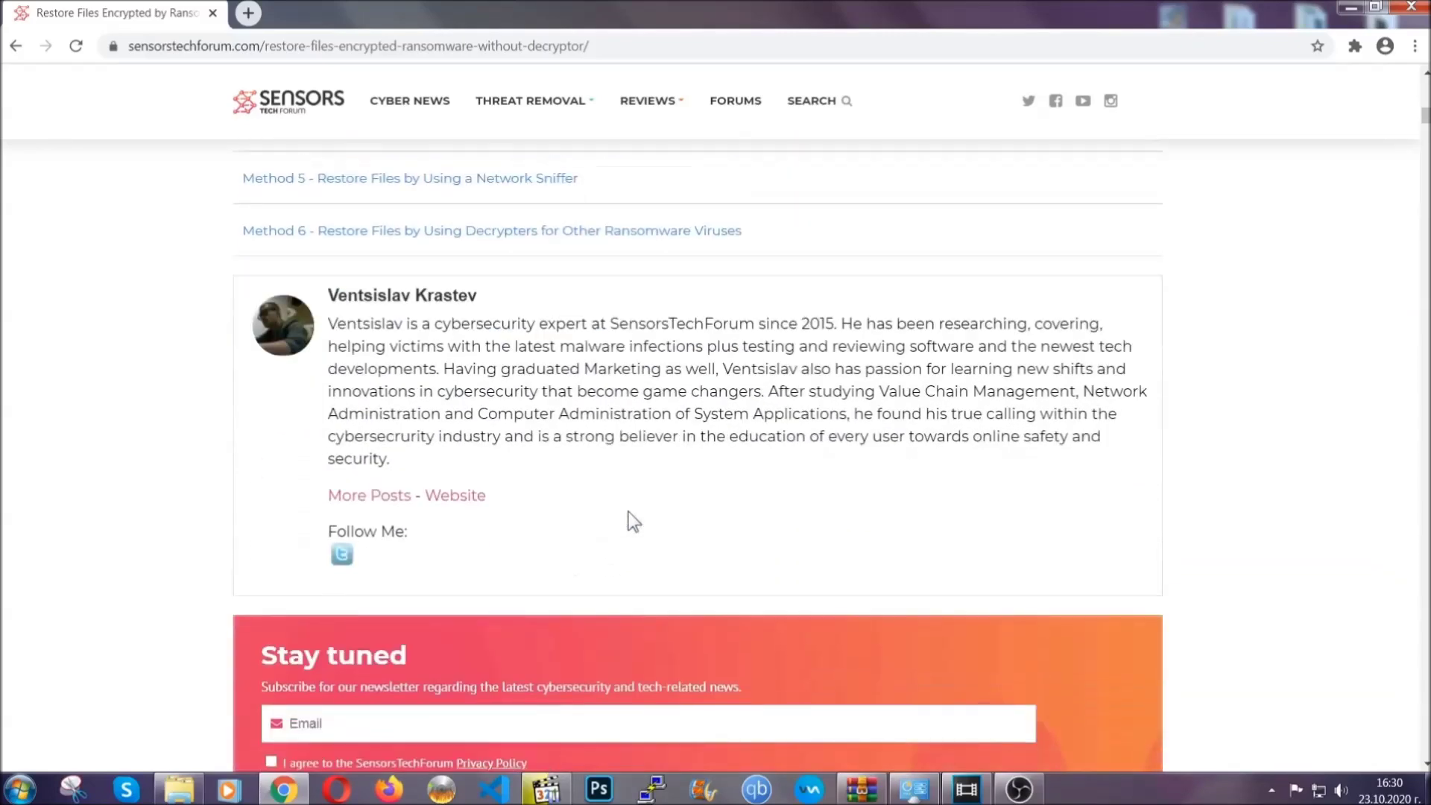
scroll(628, 511, "up", 3)
scroll(628, 515, "up", 3)
scroll(626, 526, "up", 3)
scroll(625, 533, "up", 3)
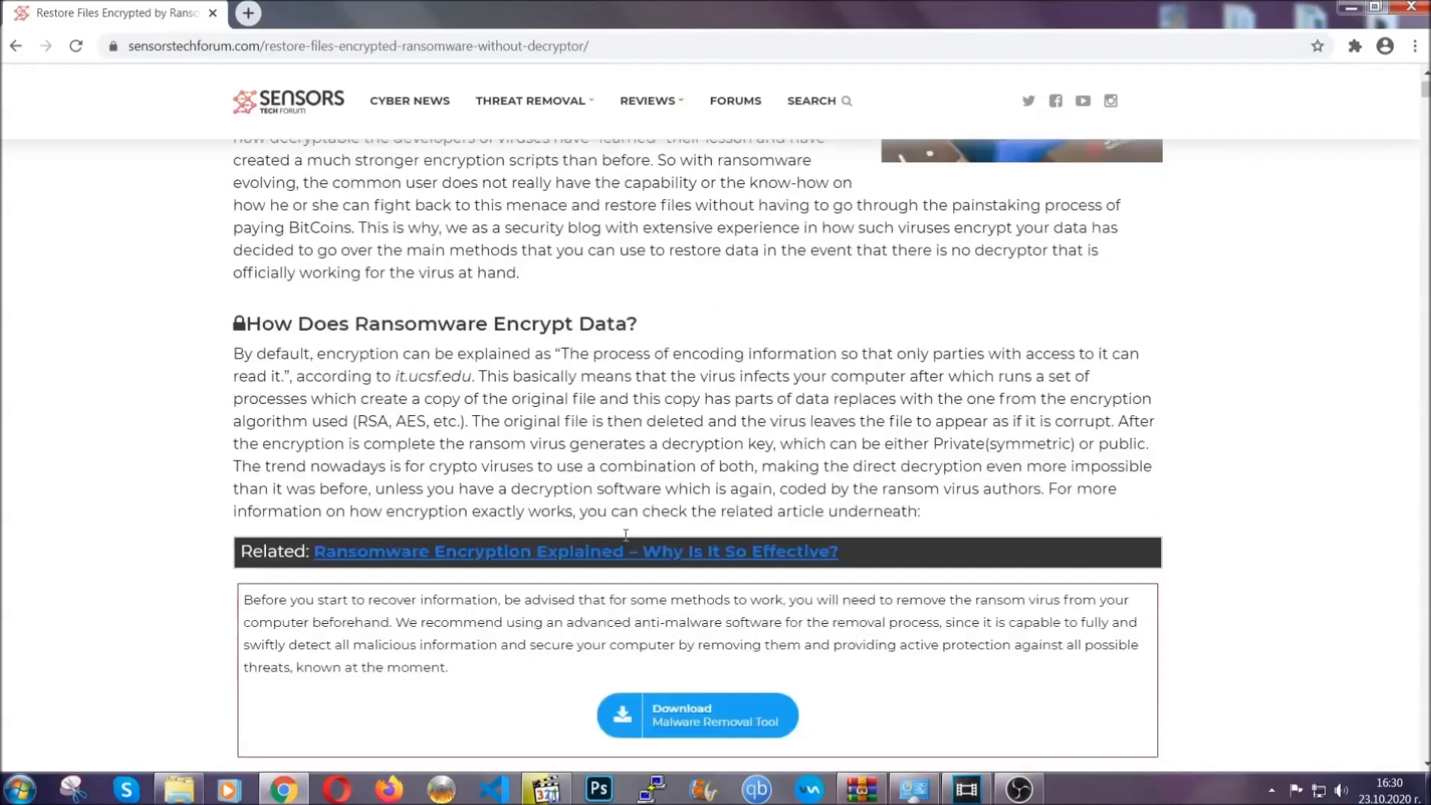
scroll(626, 534, "up", 3)
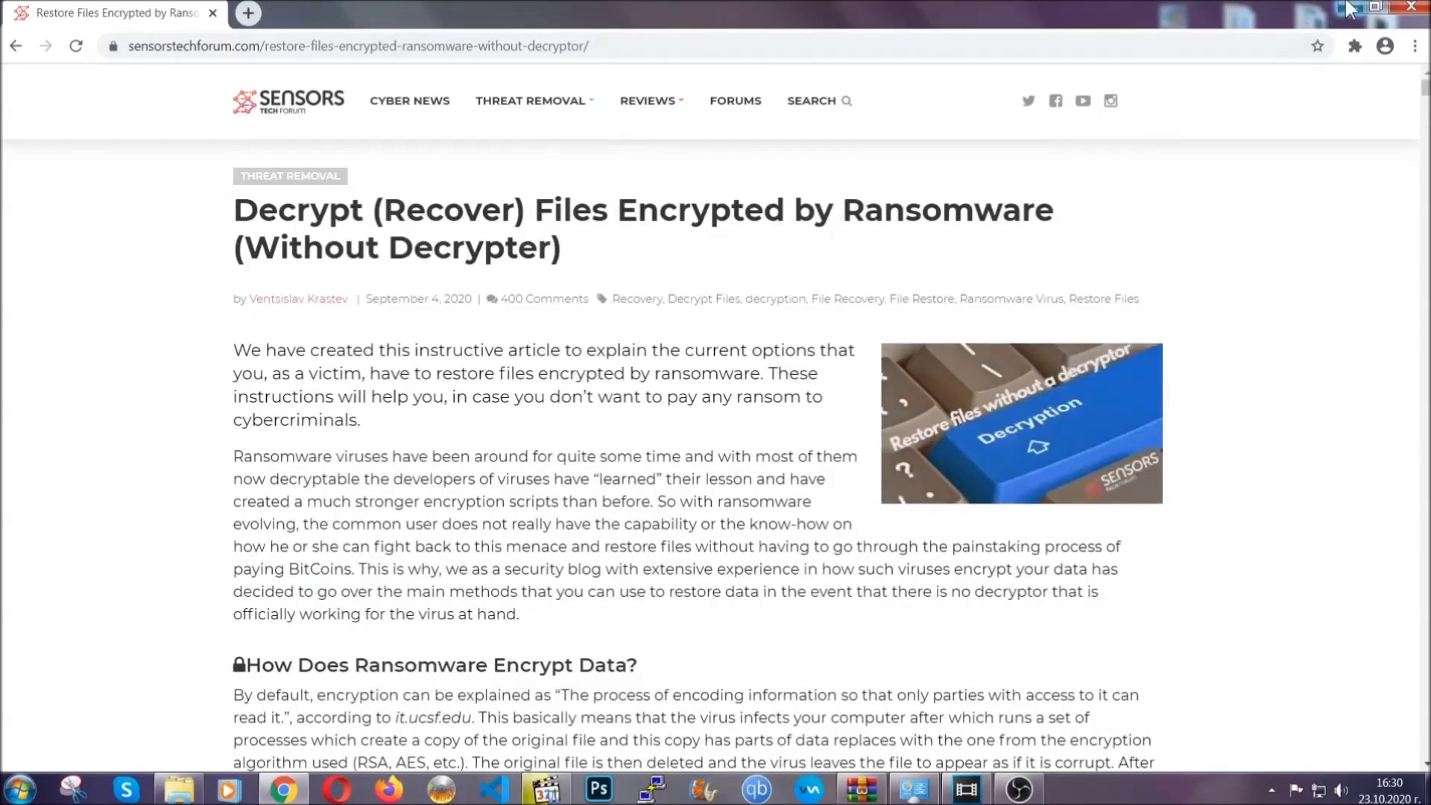
left_click(1349, 9)
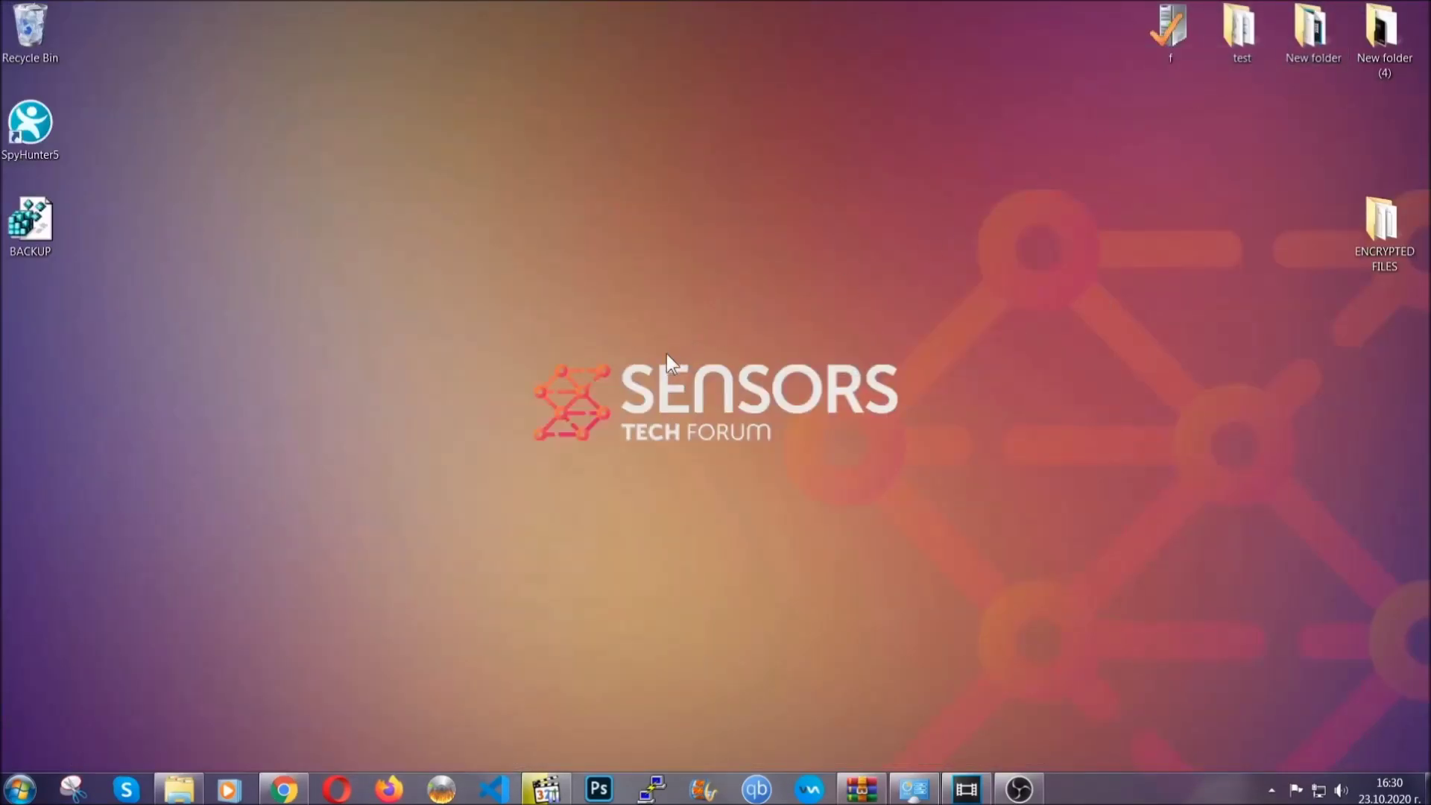